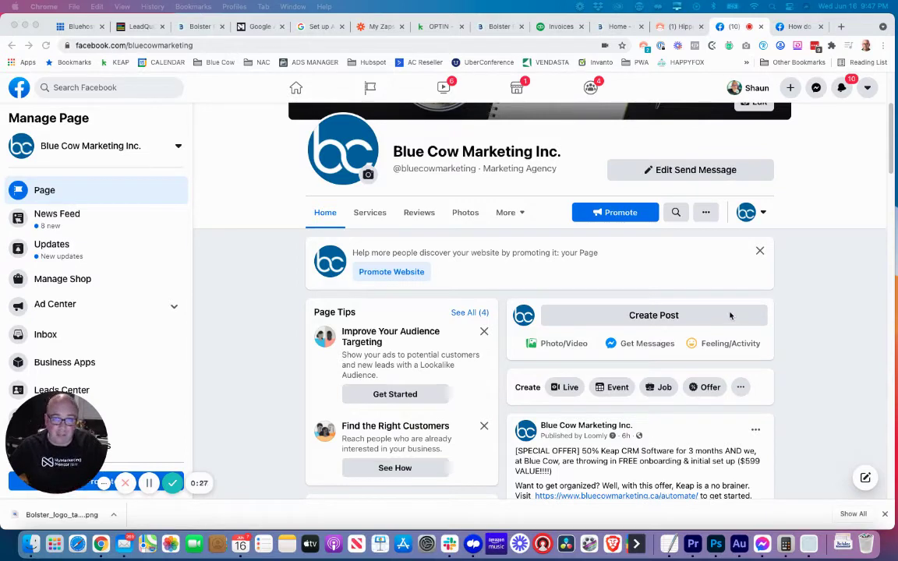
Step: Open the Page's Appointments calendar and scroll through the June 13–19, 2021 week with synced Google events
{"action": "scroll", "coordinate": [797, 293], "scroll_direction": "up", "scroll_amount": 2}
{"action": "scroll", "coordinate": [797, 293], "scroll_direction": "up", "scroll_amount": 3}
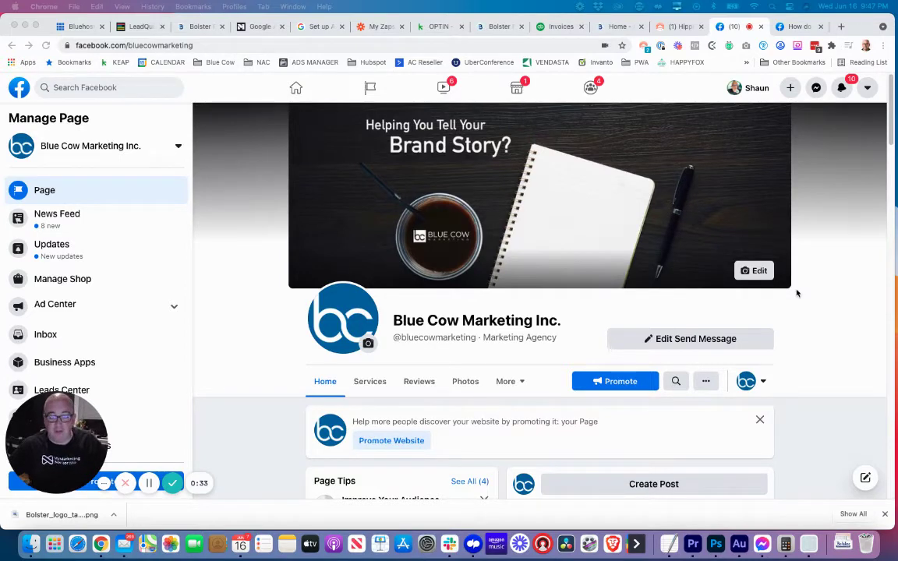
{"action": "scroll", "coordinate": [132, 272], "scroll_direction": "down", "scroll_amount": 3}
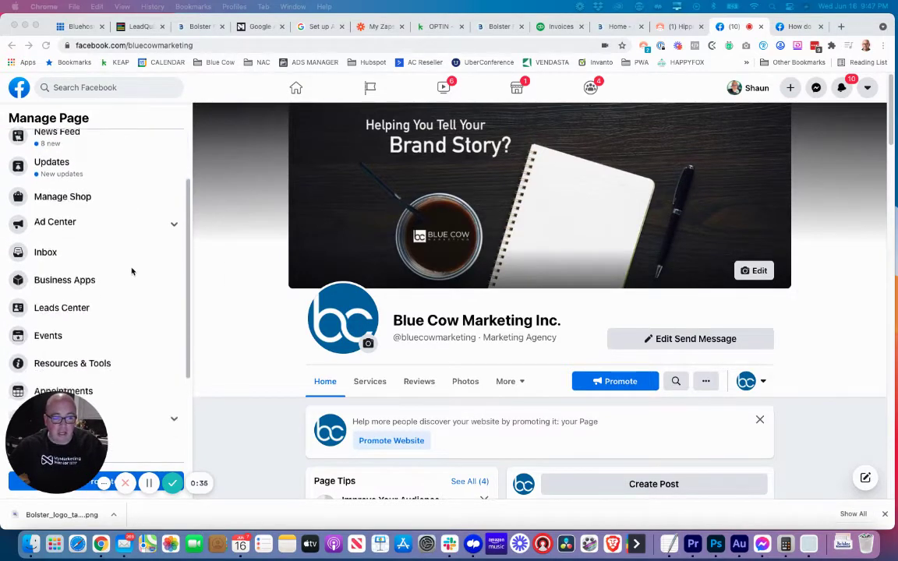
{"action": "scroll", "coordinate": [131, 271], "scroll_direction": "down", "scroll_amount": 4}
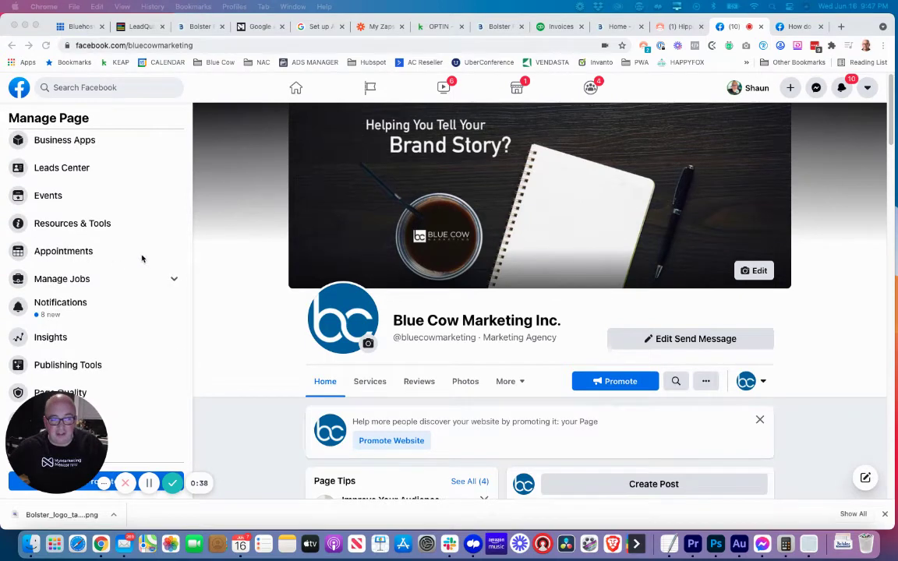
{"action": "left_click", "coordinate": [66, 258]}
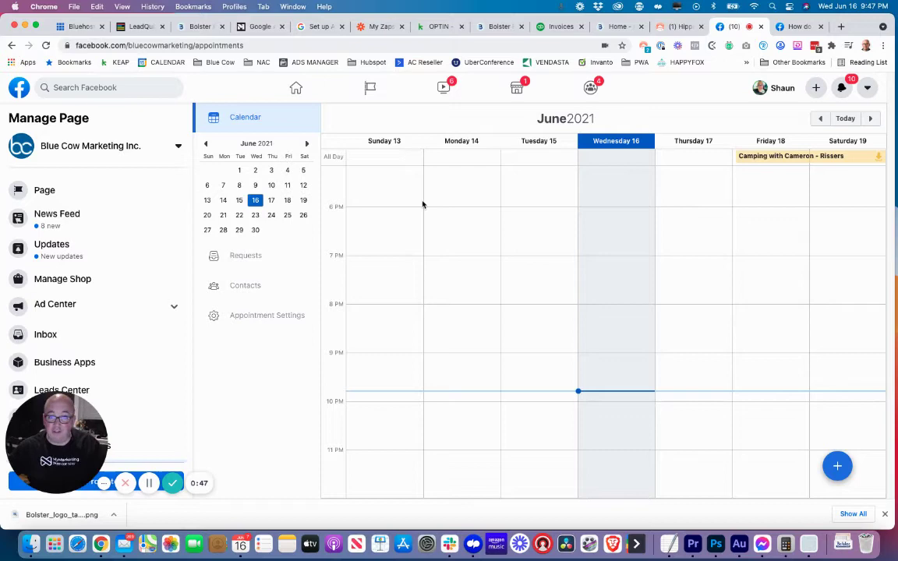
{"action": "scroll", "coordinate": [697, 302], "scroll_direction": "up", "scroll_amount": 5}
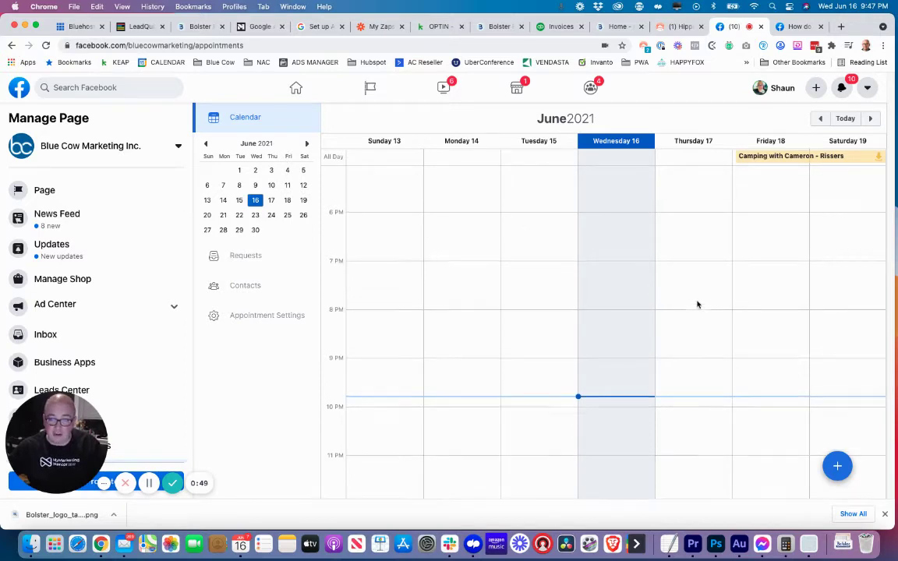
{"action": "scroll", "coordinate": [697, 302], "scroll_direction": "up", "scroll_amount": 2}
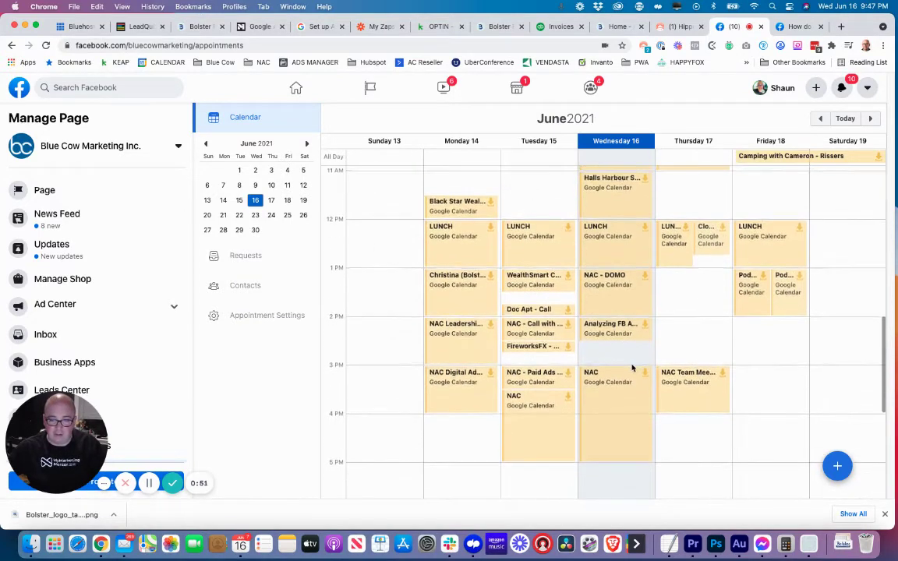
{"action": "scroll", "coordinate": [633, 369], "scroll_direction": "down", "scroll_amount": 4}
{"action": "scroll", "coordinate": [662, 364], "scroll_direction": "down", "scroll_amount": 3}
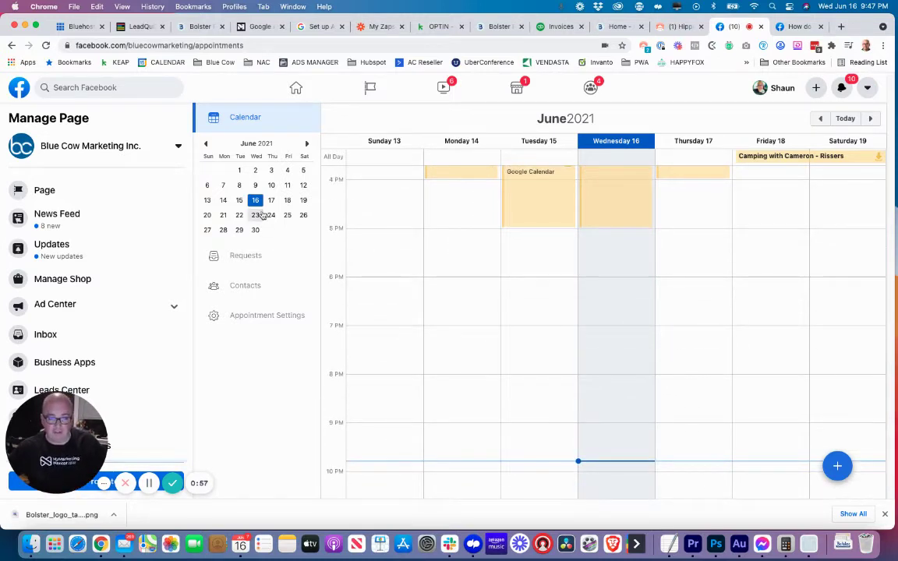
Step: Open Appointment Settings and review the General, Available Appointments and Services List sections
{"action": "left_click", "coordinate": [249, 323]}
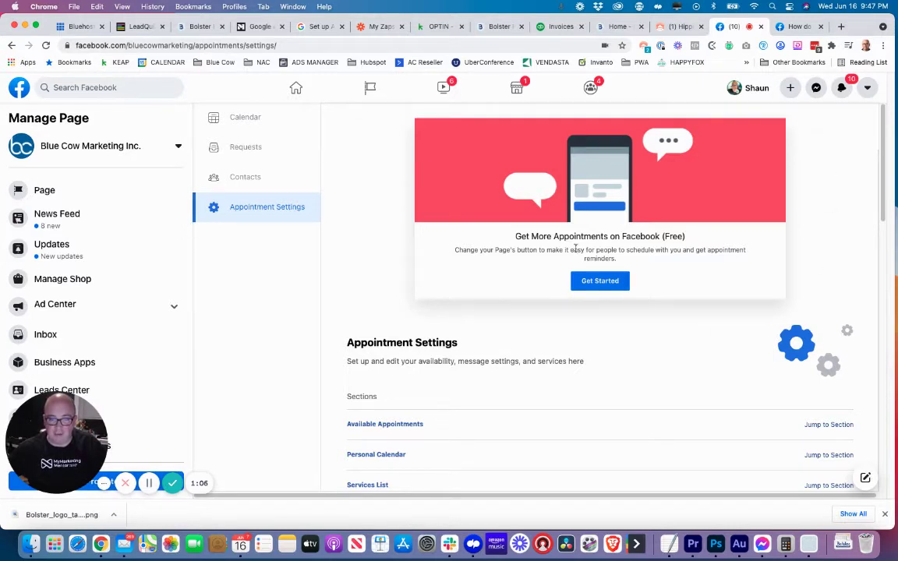
{"action": "scroll", "coordinate": [673, 265], "scroll_direction": "down", "scroll_amount": 1}
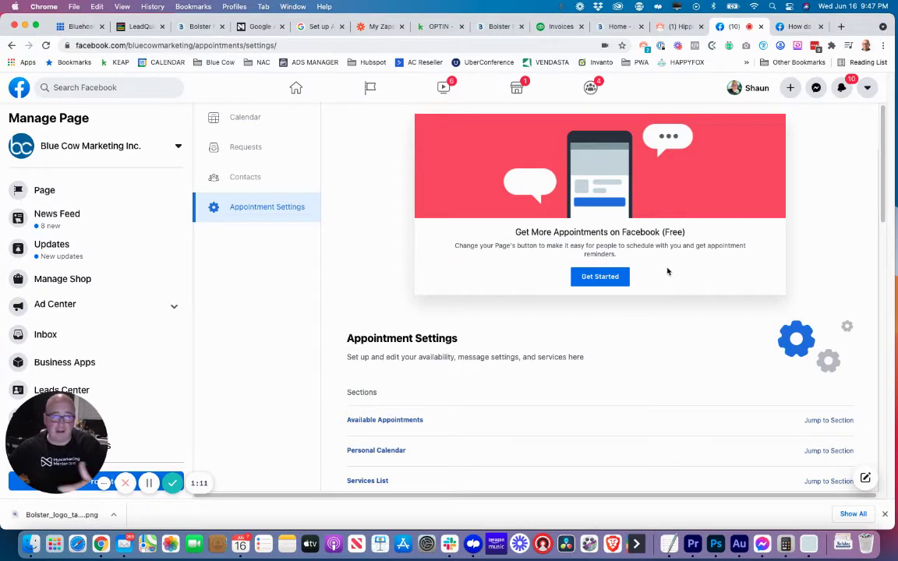
{"action": "scroll", "coordinate": [667, 271], "scroll_direction": "down", "scroll_amount": 5}
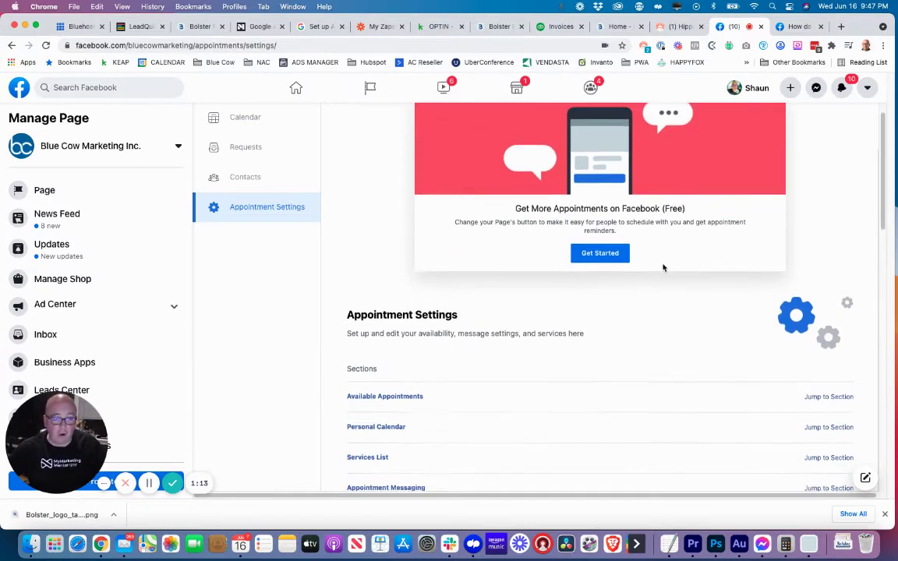
{"action": "scroll", "coordinate": [662, 262], "scroll_direction": "down", "scroll_amount": 5}
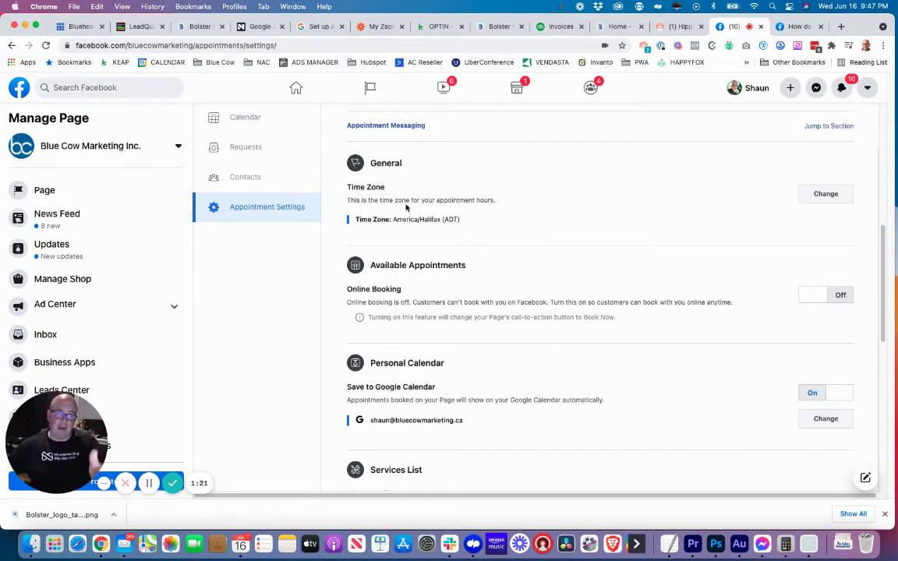
{"action": "scroll", "coordinate": [557, 249], "scroll_direction": "down", "scroll_amount": 1}
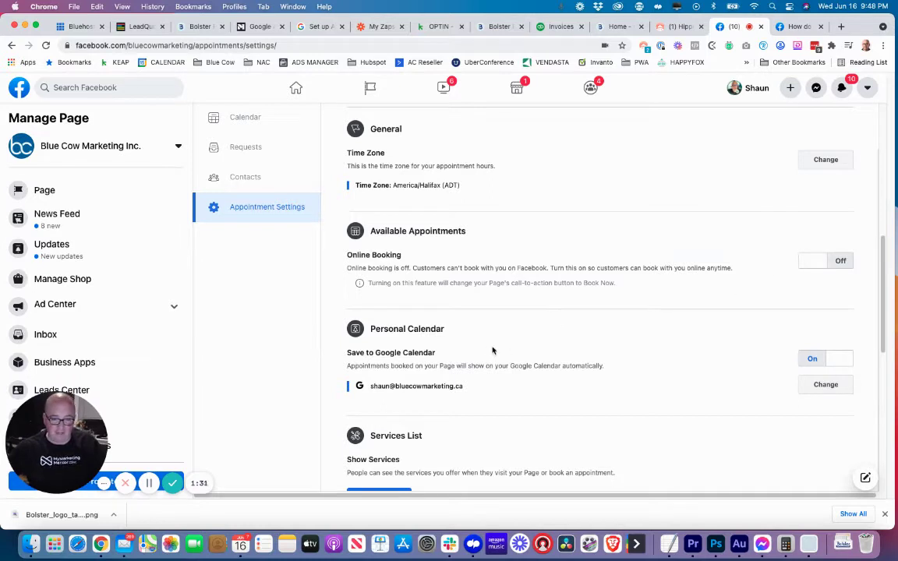
{"action": "scroll", "coordinate": [493, 351], "scroll_direction": "down", "scroll_amount": 3}
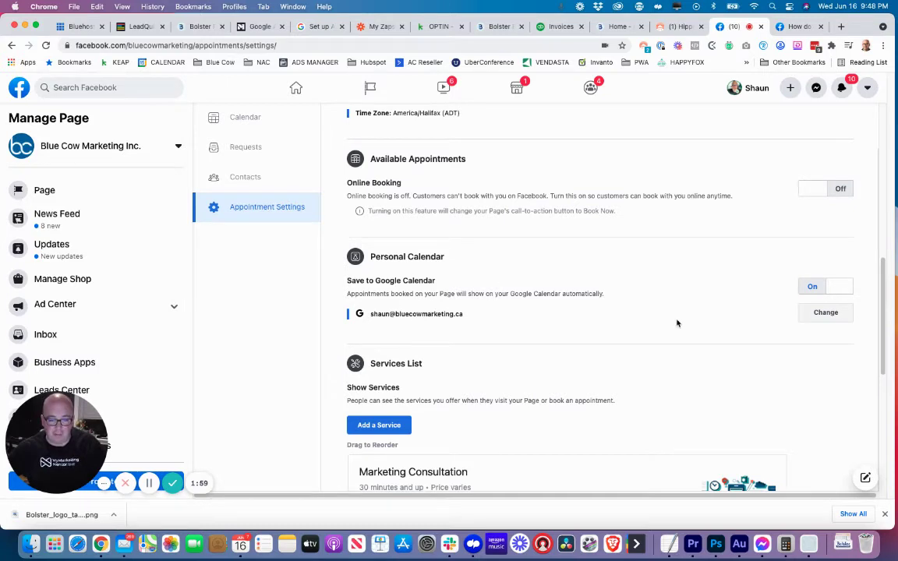
{"action": "scroll", "coordinate": [671, 318], "scroll_direction": "down", "scroll_amount": 4}
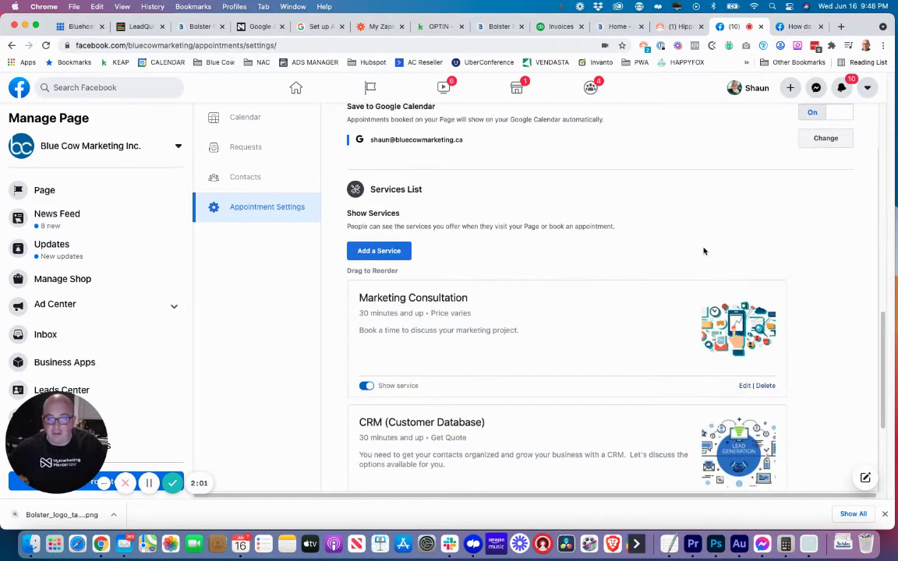
{"action": "scroll", "coordinate": [442, 259], "scroll_direction": "down", "scroll_amount": 1}
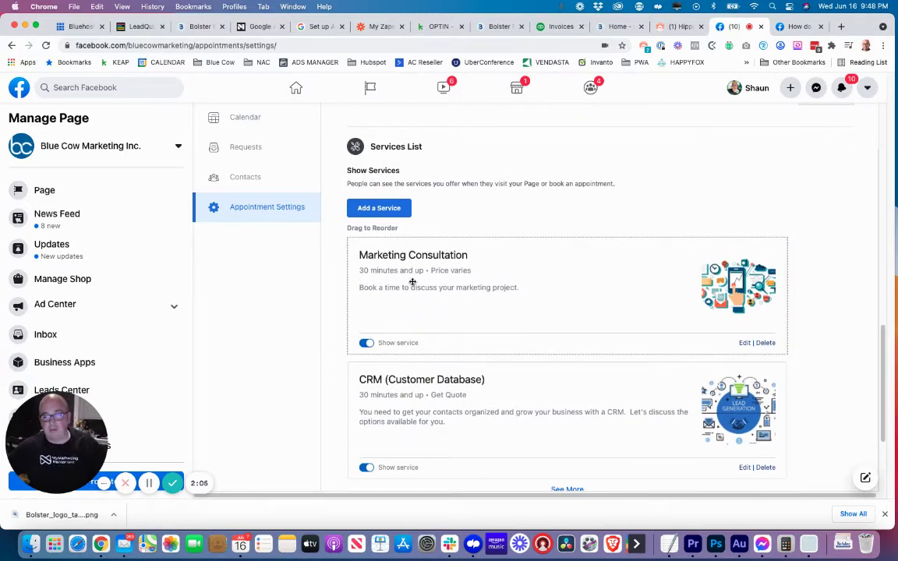
{"action": "scroll", "coordinate": [674, 324], "scroll_direction": "down", "scroll_amount": 3}
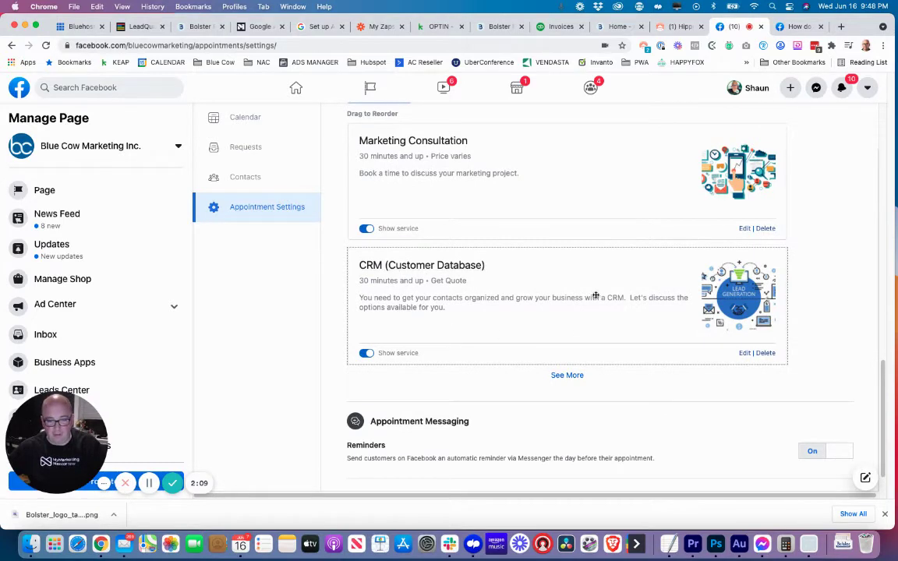
{"action": "scroll", "coordinate": [585, 285], "scroll_direction": "up", "scroll_amount": 6}
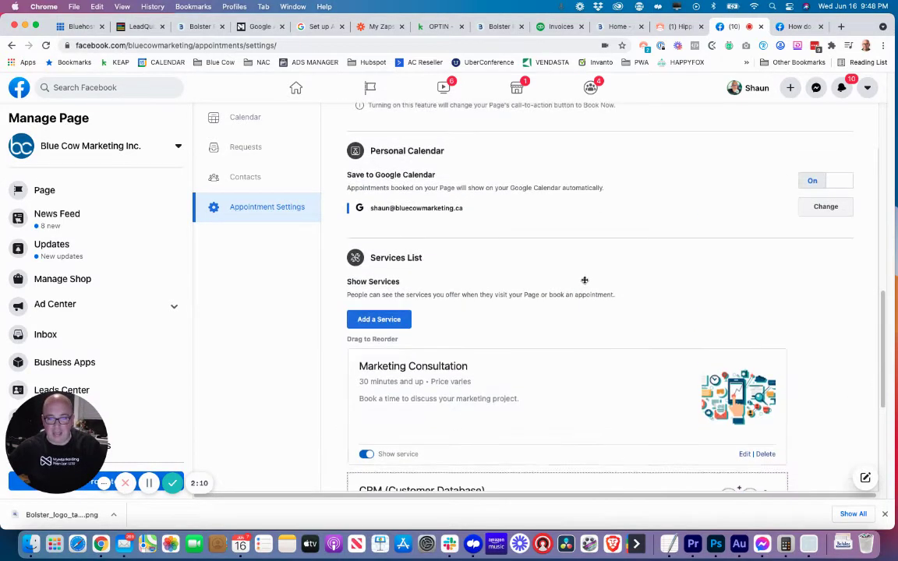
{"action": "left_click", "coordinate": [378, 320]}
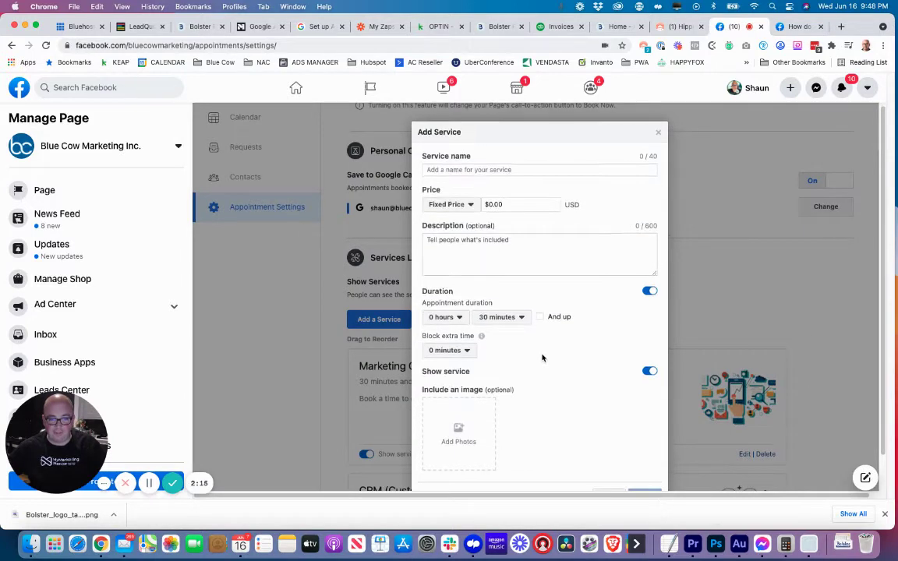
{"action": "left_click", "coordinate": [450, 189]}
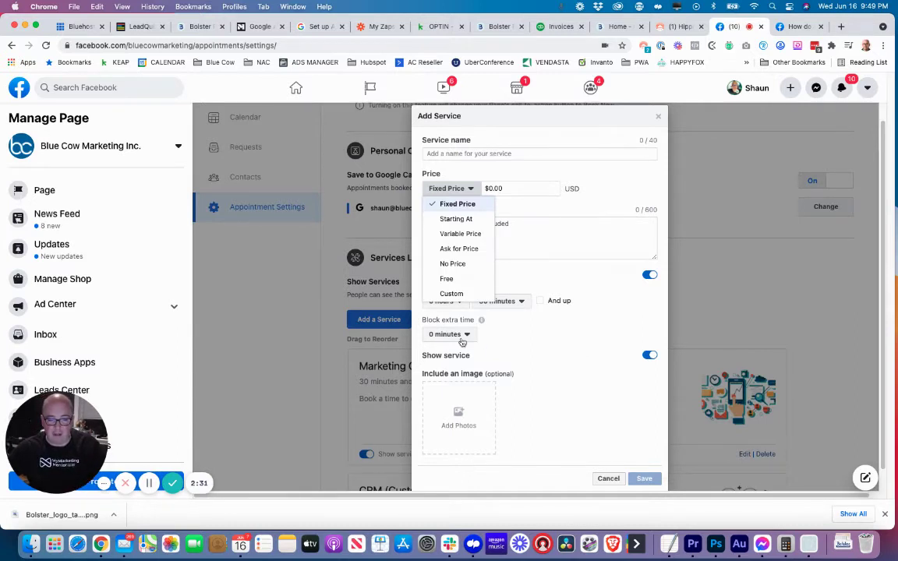
{"action": "left_click", "coordinate": [512, 310]}
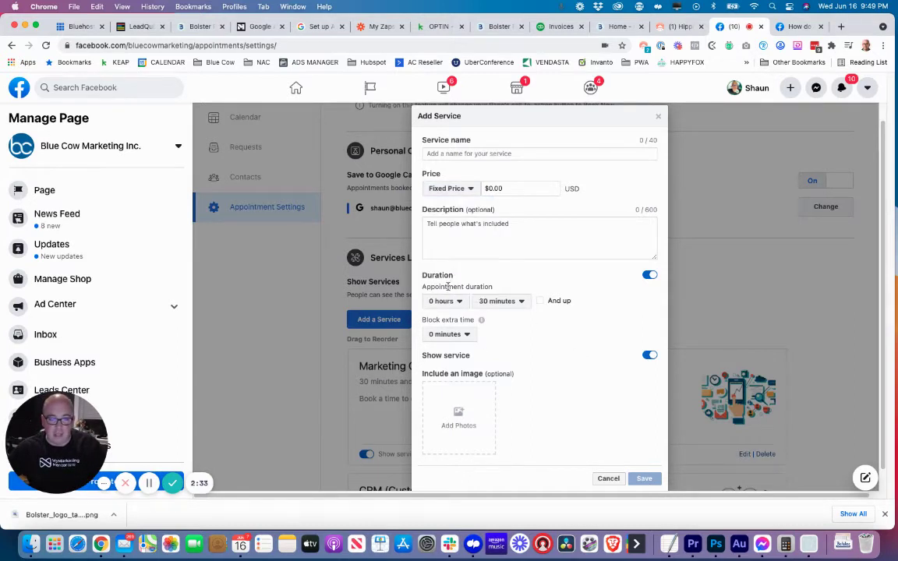
{"action": "left_click", "coordinate": [463, 334]}
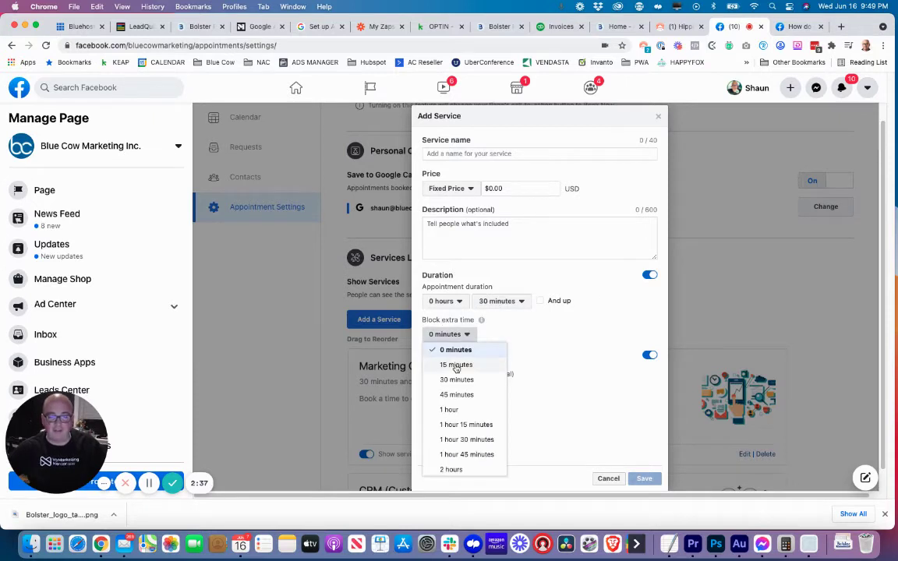
{"action": "left_click", "coordinate": [456, 350]}
{"action": "mouse_move", "coordinate": [483, 322]}
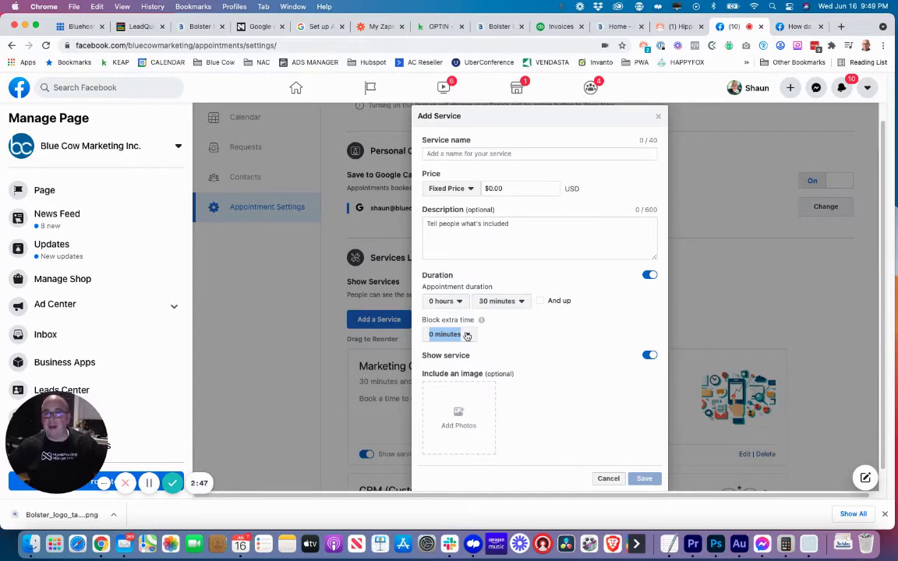
{"action": "left_click", "coordinate": [545, 331]}
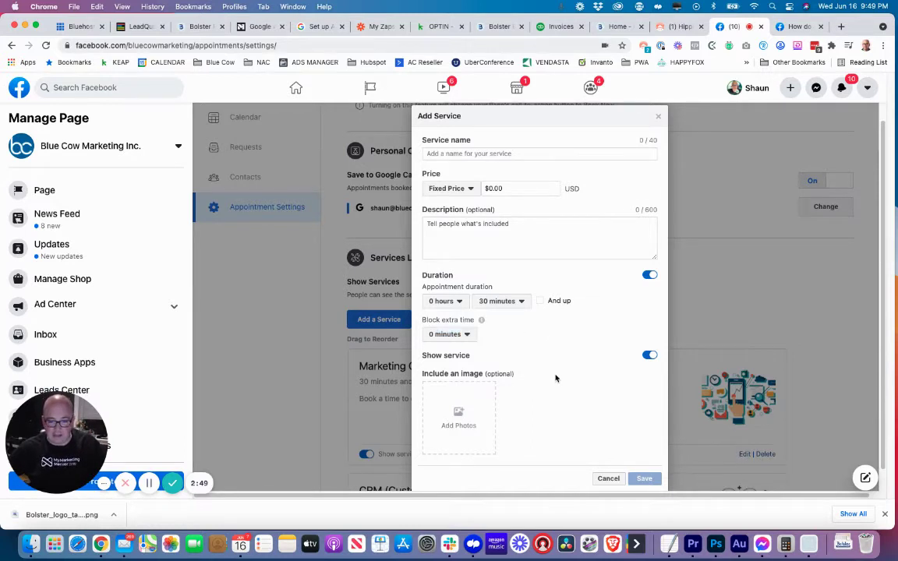
Step: Cancel the new service, note that follow-up messages are unavailable, and return to Available Appointments
{"action": "left_click", "coordinate": [607, 459]}
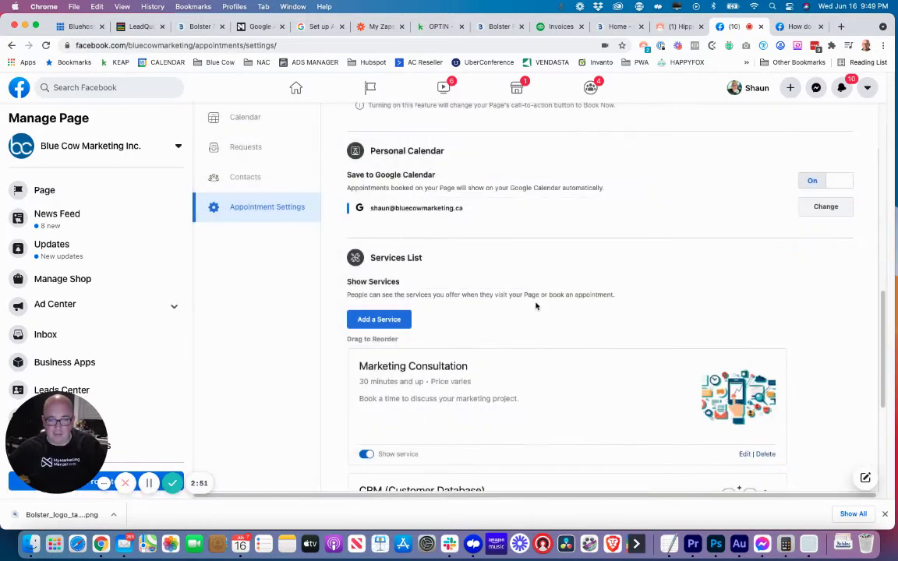
{"action": "scroll", "coordinate": [535, 306], "scroll_direction": "down", "scroll_amount": 5}
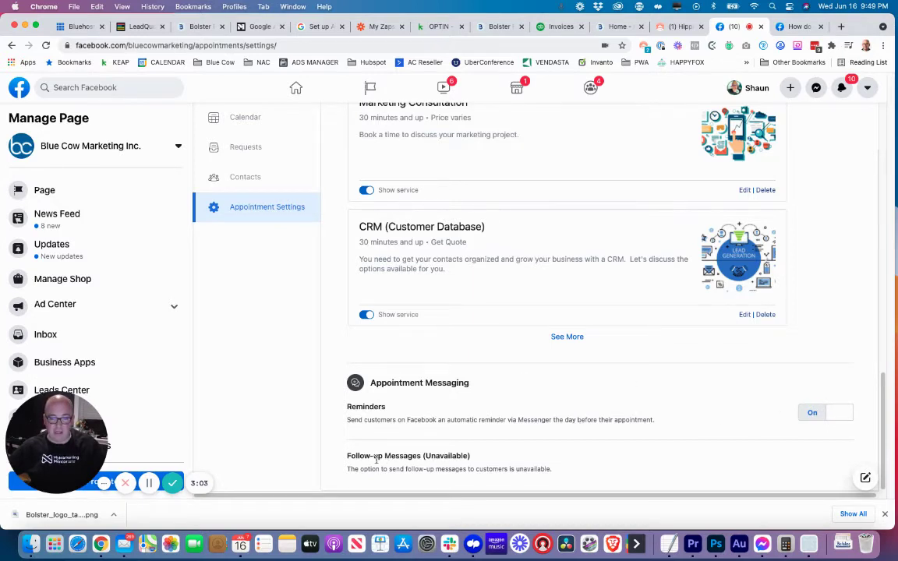
{"action": "left_click_drag", "start_coordinate": [361, 465], "coordinate": [545, 469]}
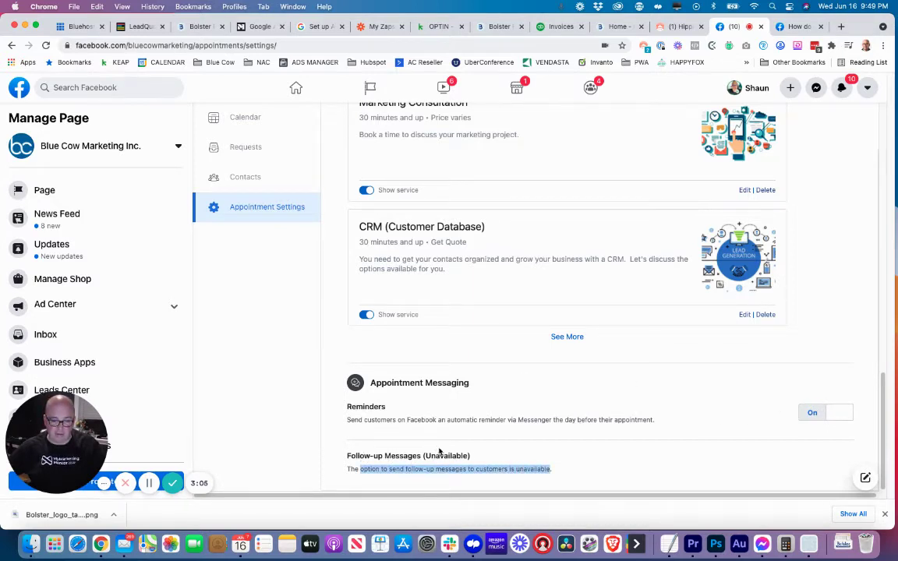
{"action": "left_click", "coordinate": [541, 471]}
{"action": "scroll", "coordinate": [593, 399], "scroll_direction": "up", "scroll_amount": 10}
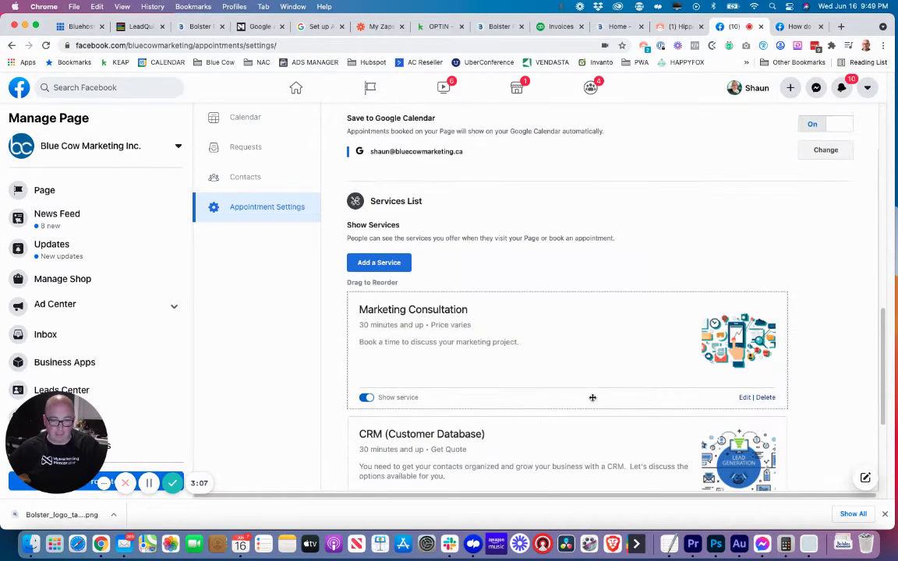
{"action": "scroll", "coordinate": [592, 399], "scroll_direction": "down", "scroll_amount": 8}
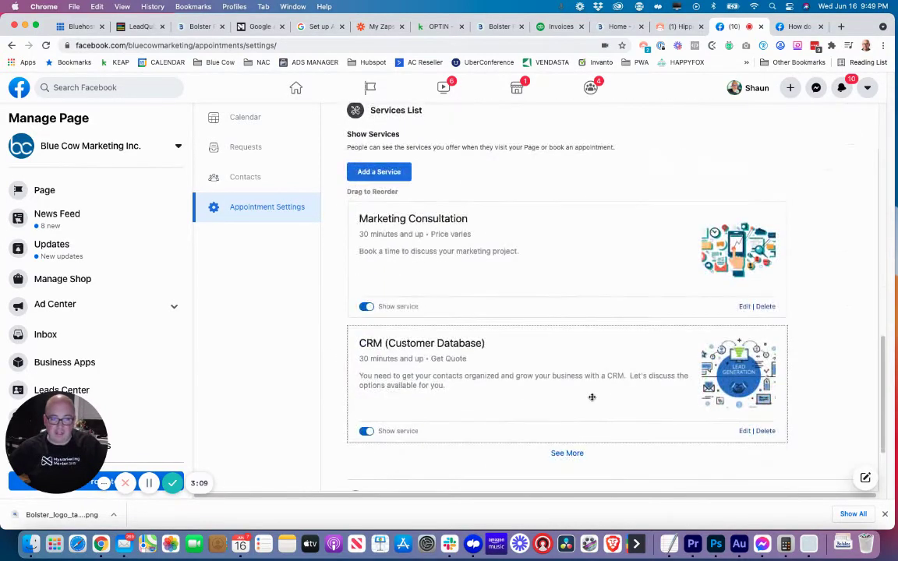
{"action": "scroll", "coordinate": [590, 400], "scroll_direction": "up", "scroll_amount": 3}
{"action": "scroll", "coordinate": [590, 399], "scroll_direction": "up", "scroll_amount": 6}
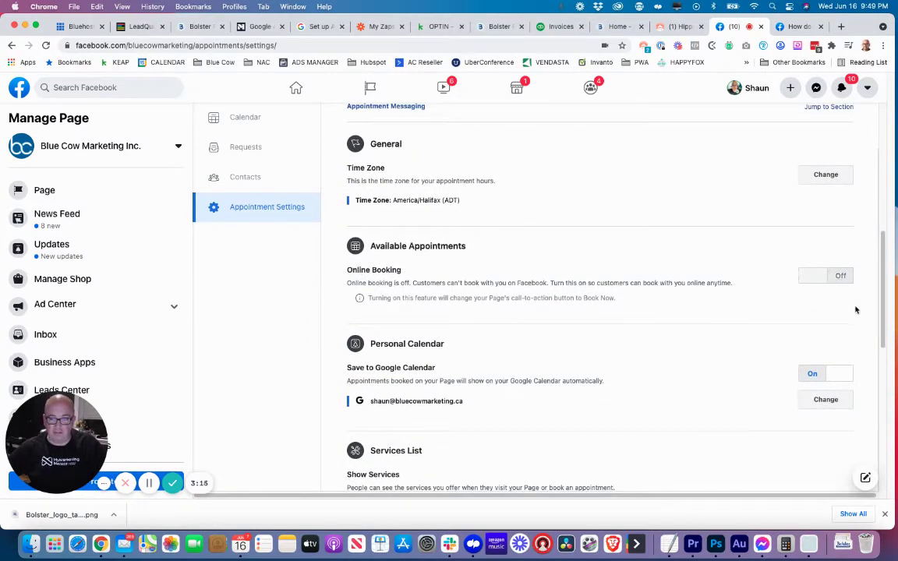
Step: Turn on Online Booking and uncheck Monday and Friday in the booking hours
{"action": "left_click", "coordinate": [817, 278]}
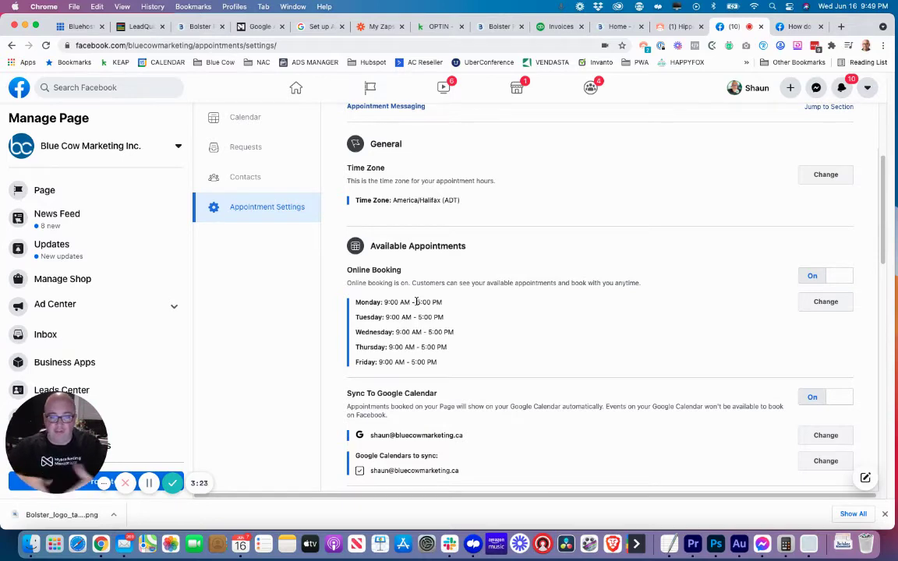
{"action": "left_click", "coordinate": [826, 302]}
{"action": "scroll", "coordinate": [508, 366], "scroll_direction": "down", "scroll_amount": 5}
{"action": "scroll", "coordinate": [460, 332], "scroll_direction": "up", "scroll_amount": 2}
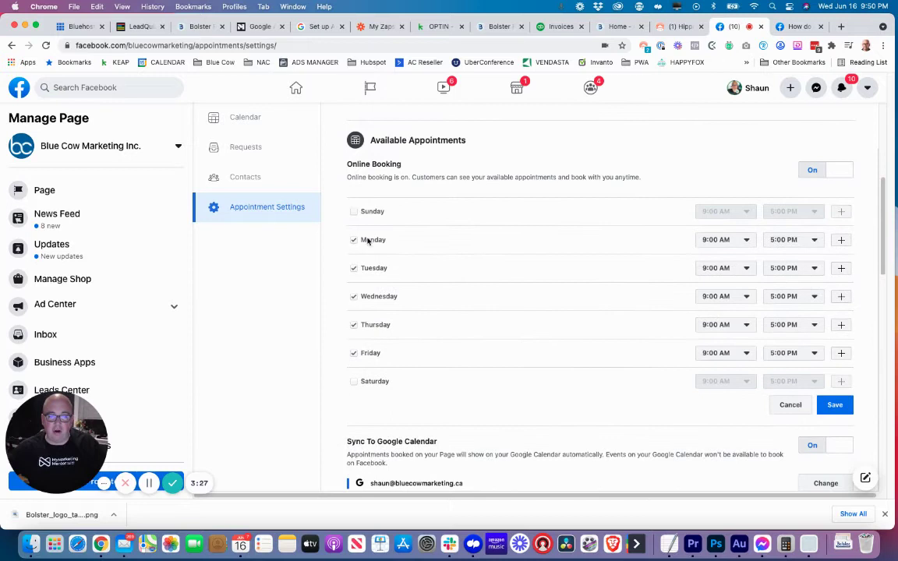
{"action": "left_click", "coordinate": [354, 241]}
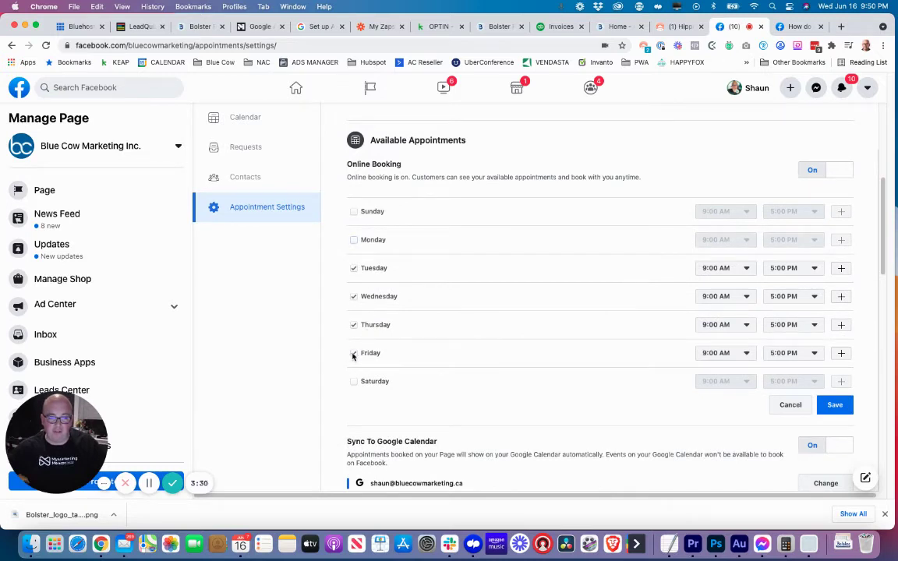
{"action": "left_click", "coordinate": [353, 354]}
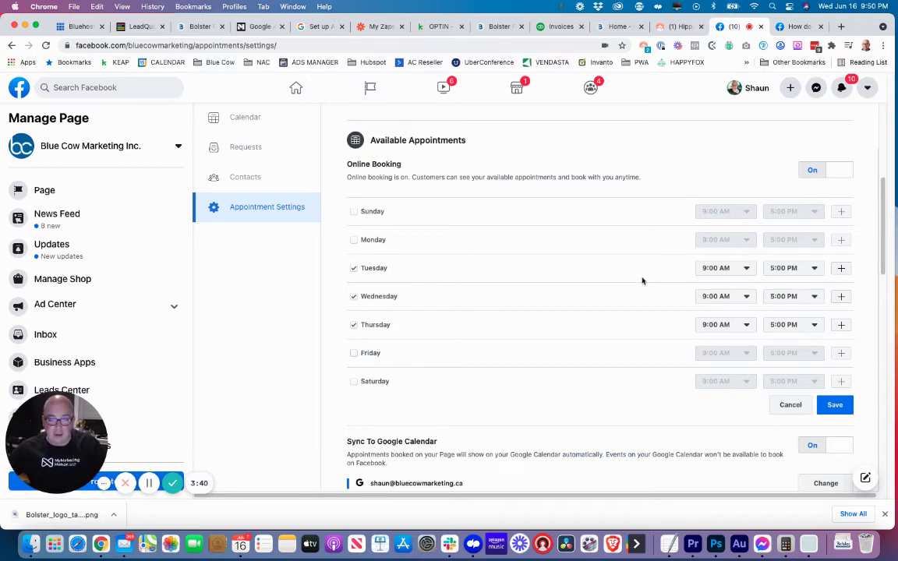
Step: Split Tuesday into test slots of 9:00 AM–12:00 PM and 1:00 PM–5:00 PM
{"action": "left_click", "coordinate": [841, 267]}
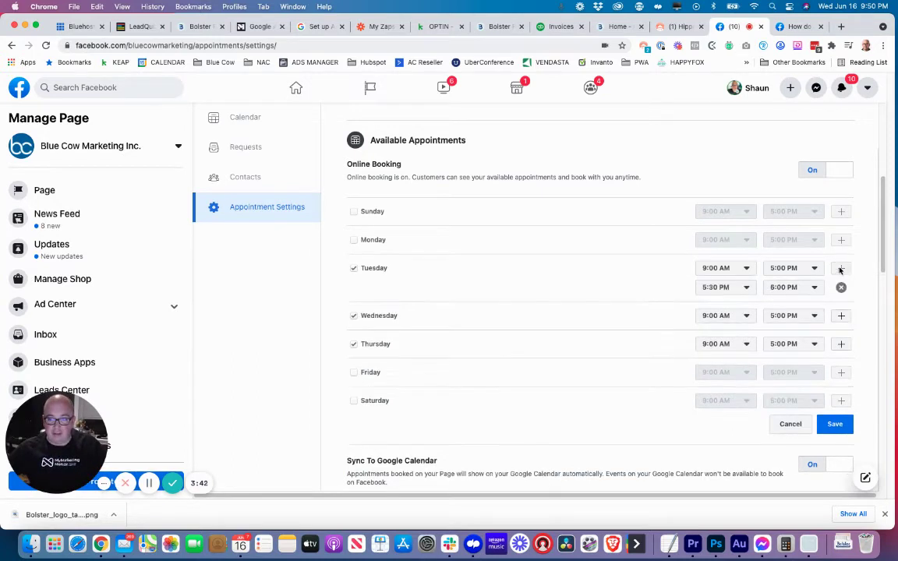
{"action": "left_click", "coordinate": [783, 268]}
{"action": "scroll", "coordinate": [796, 347], "scroll_direction": "up", "scroll_amount": 5}
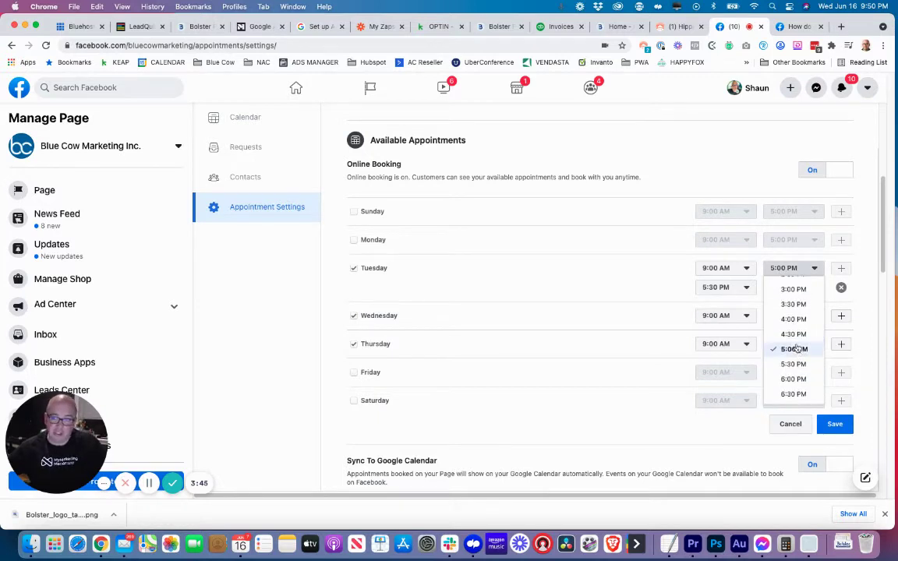
{"action": "scroll", "coordinate": [798, 343], "scroll_direction": "up", "scroll_amount": 2}
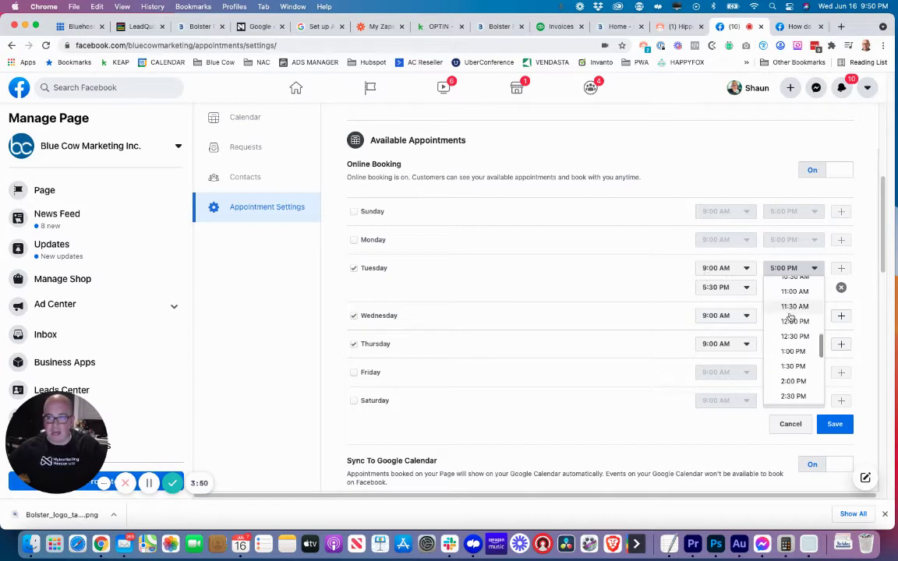
{"action": "left_click", "coordinate": [795, 321]}
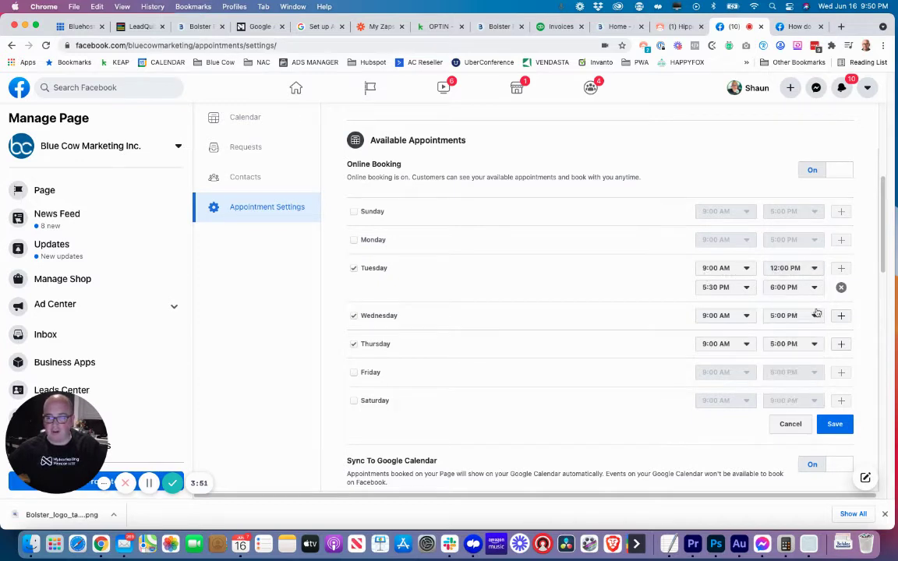
{"action": "left_click", "coordinate": [727, 288]}
{"action": "scroll", "coordinate": [738, 342], "scroll_direction": "up", "scroll_amount": 5}
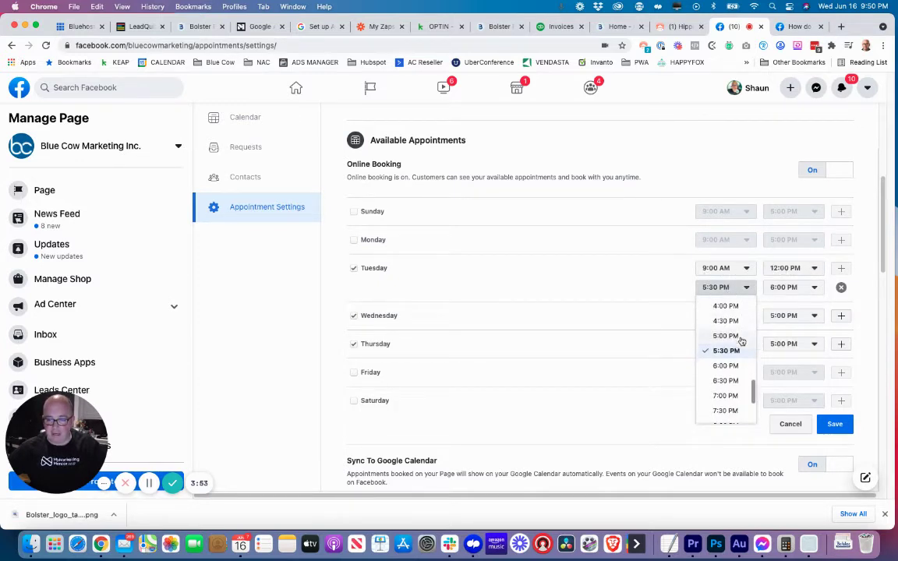
{"action": "left_click", "coordinate": [737, 343]}
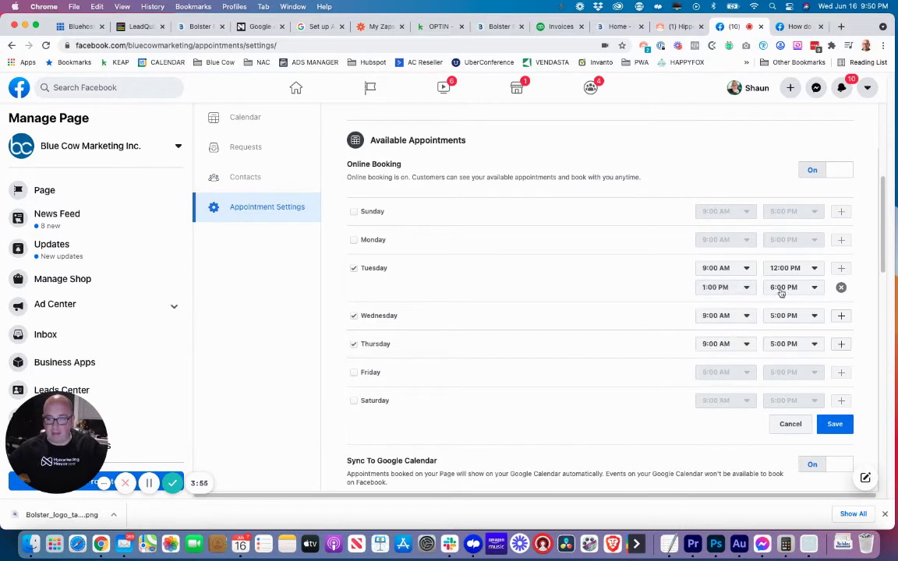
{"action": "left_click", "coordinate": [781, 288]}
{"action": "left_click", "coordinate": [791, 329]}
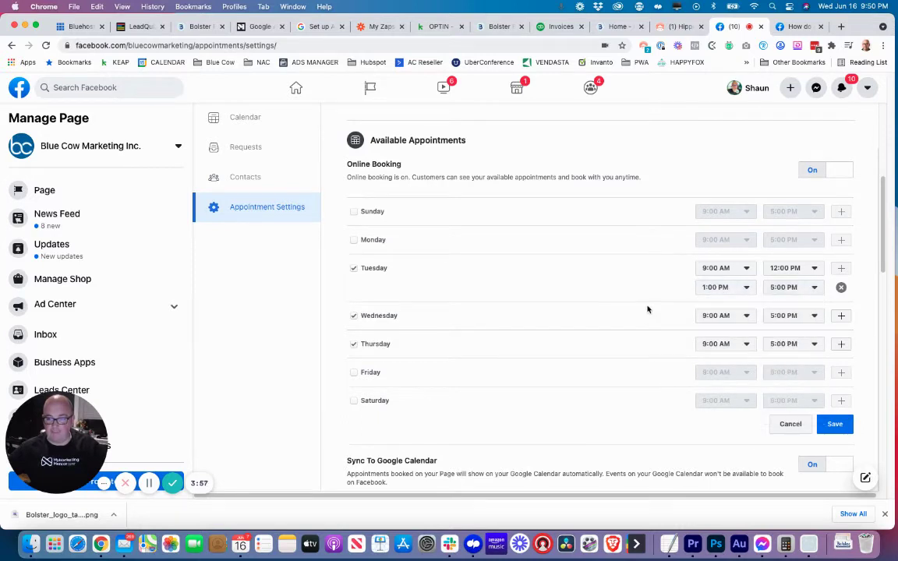
Step: Remove Tuesday's second slot and restore Tuesday's end time to 5:00 PM
{"action": "left_click", "coordinate": [780, 289]}
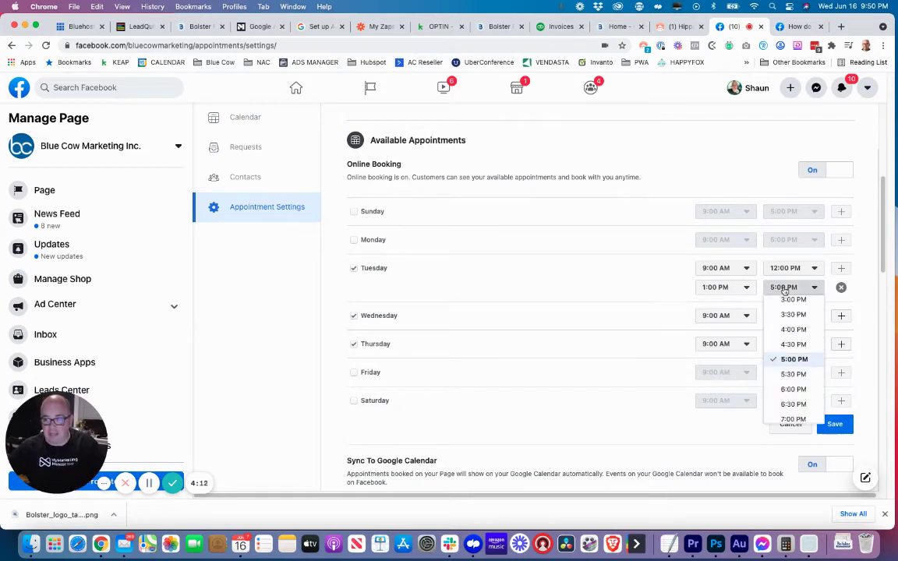
{"action": "left_click", "coordinate": [841, 287]}
{"action": "left_click", "coordinate": [799, 272]}
{"action": "scroll", "coordinate": [793, 373], "scroll_direction": "down", "scroll_amount": 10}
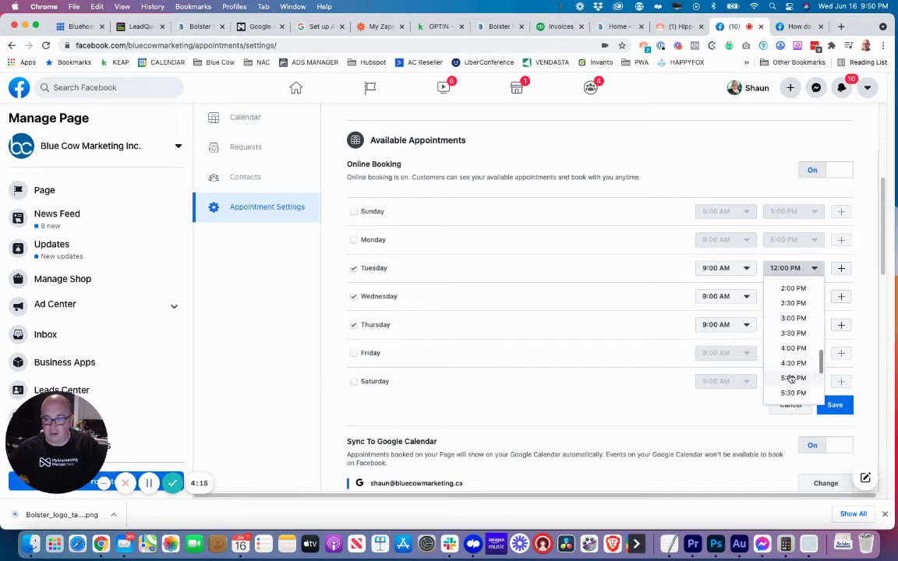
{"action": "scroll", "coordinate": [782, 368], "scroll_direction": "up", "scroll_amount": 5}
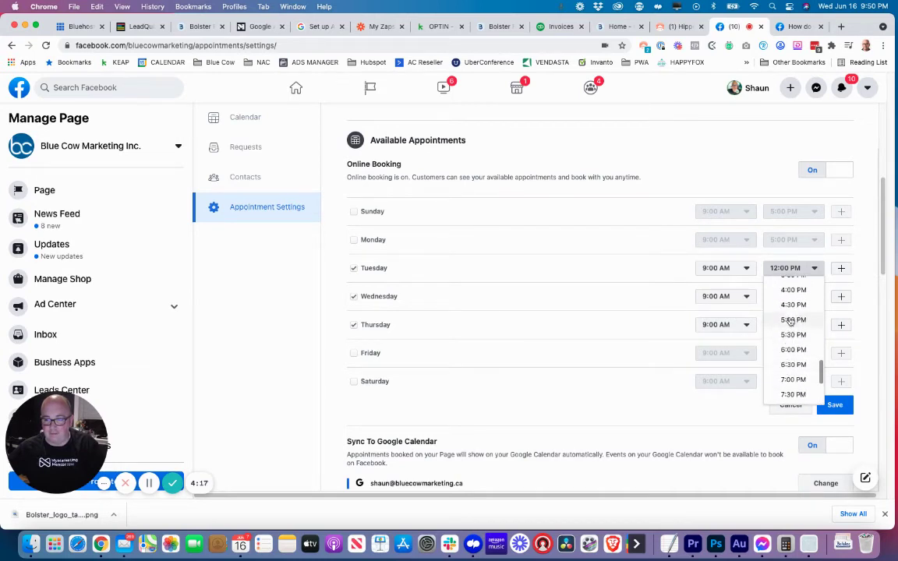
{"action": "left_click", "coordinate": [791, 320]}
Step: Re-check Monday and save the Monday–Thursday 9:00 AM–5:00 PM availability
{"action": "left_click", "coordinate": [353, 239]}
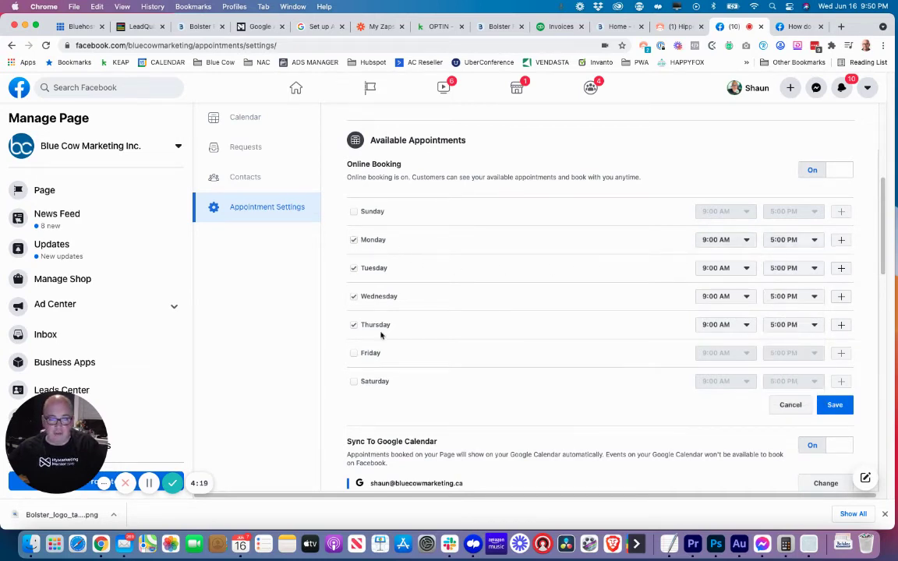
{"action": "left_click", "coordinate": [835, 405]}
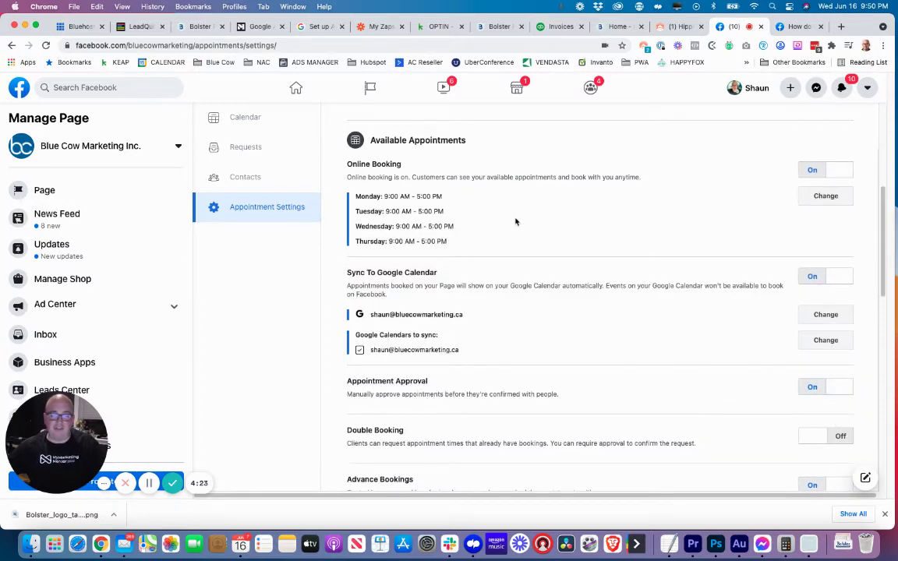
{"action": "scroll", "coordinate": [546, 232], "scroll_direction": "up", "scroll_amount": 3}
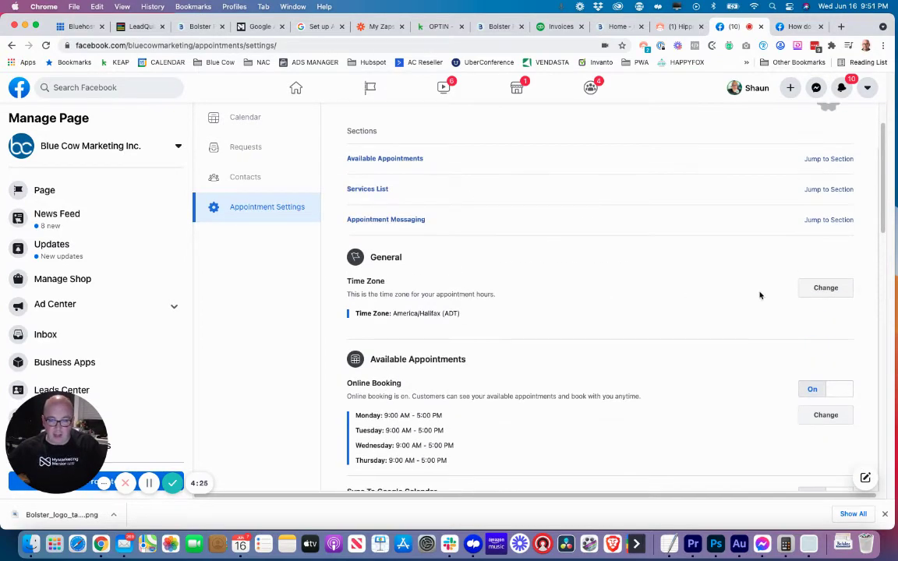
{"action": "scroll", "coordinate": [760, 293], "scroll_direction": "up", "scroll_amount": 2}
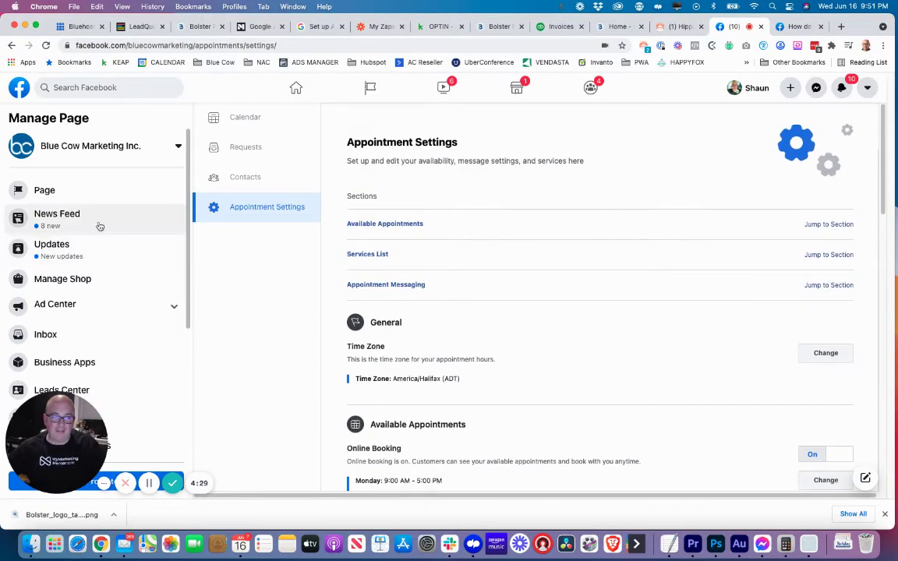
Step: Go to the Blue Cow Marketing Inc. page, abandon the Get Bookings ad, and reopen the action-button options
{"action": "left_click", "coordinate": [40, 189]}
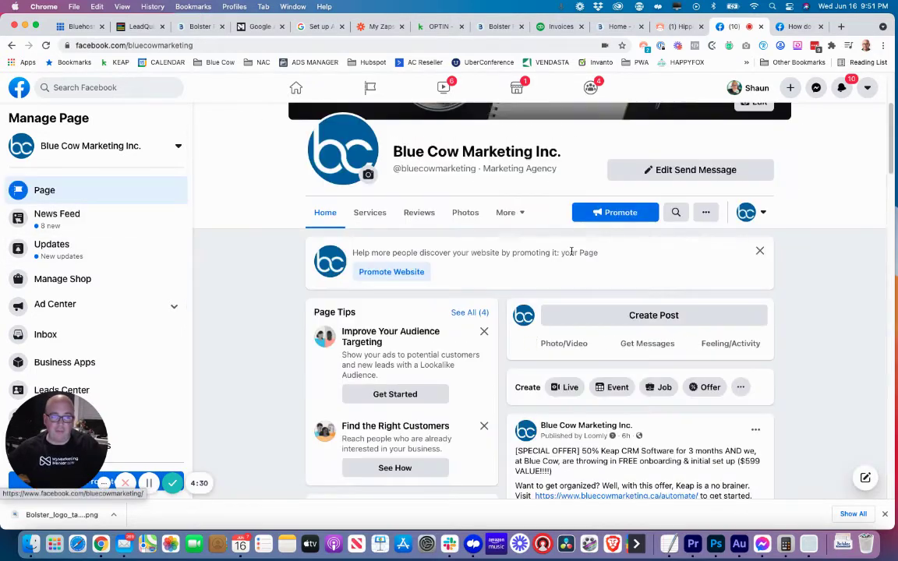
{"action": "left_click", "coordinate": [647, 173]}
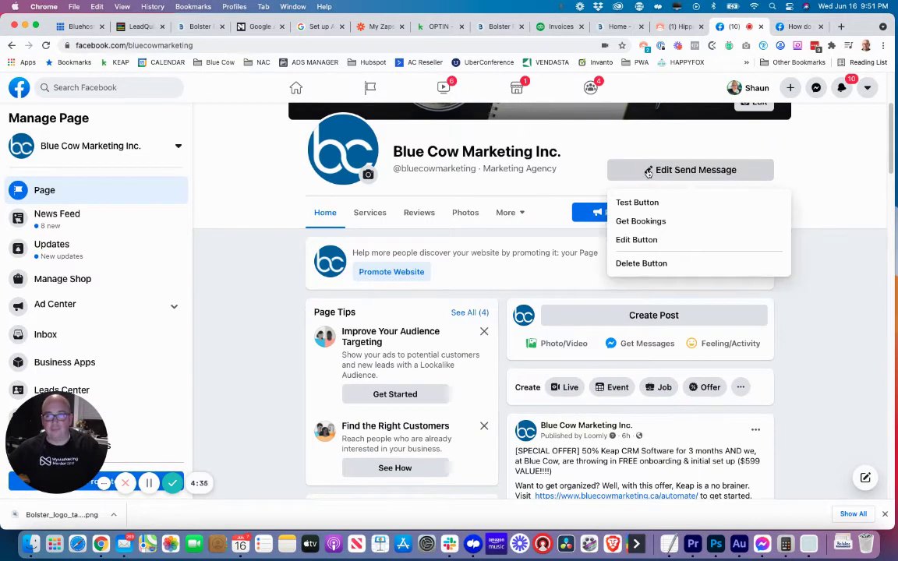
{"action": "left_click", "coordinate": [641, 222]}
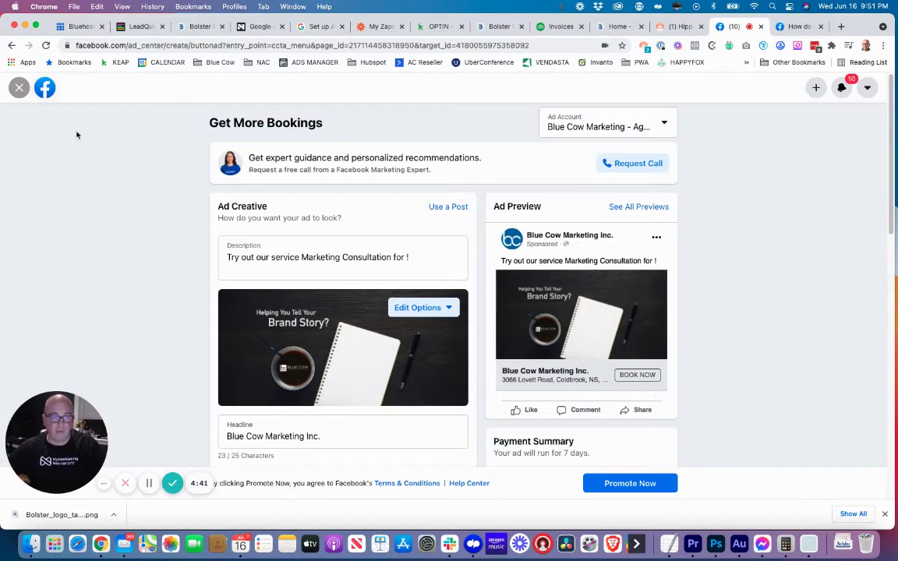
{"action": "left_click", "coordinate": [18, 87]}
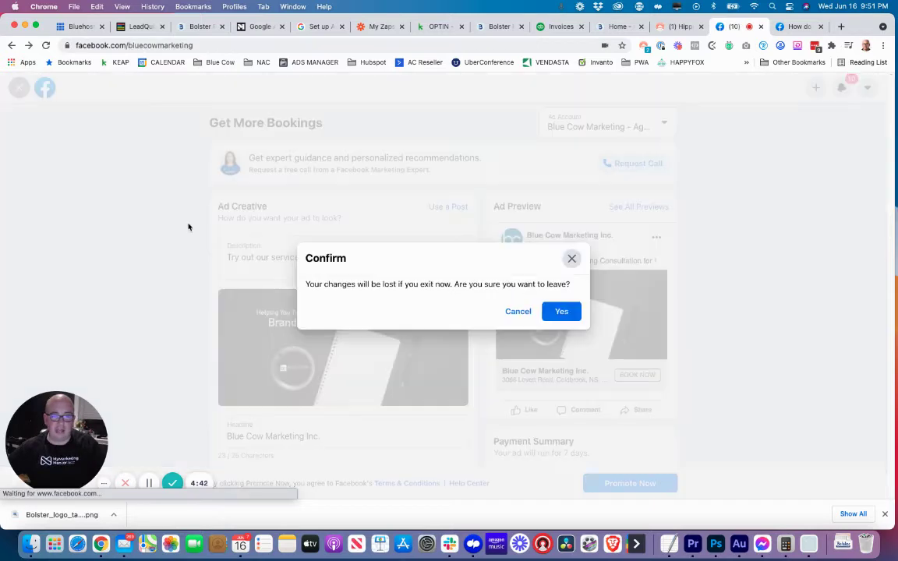
{"action": "left_click", "coordinate": [565, 313]}
{"action": "left_click", "coordinate": [649, 176]}
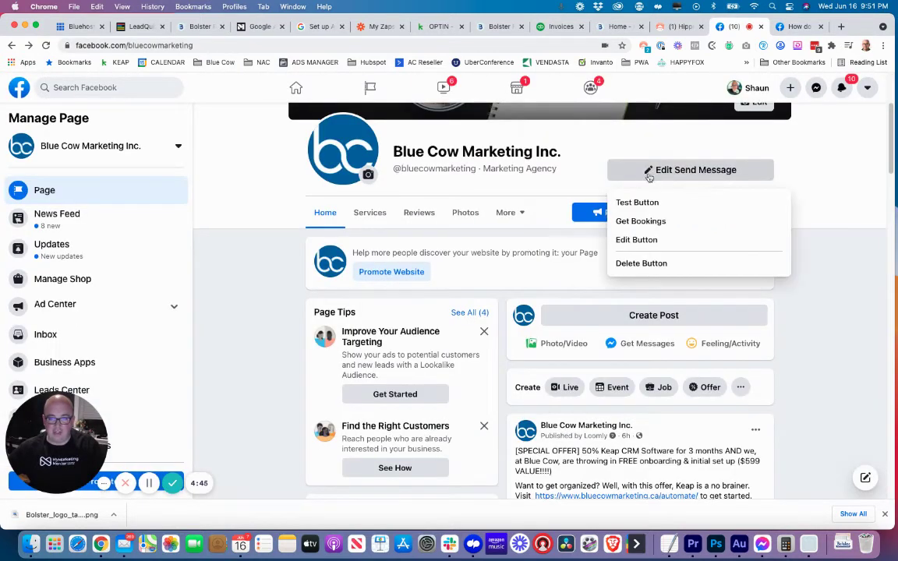
Step: Change the page's action button to Book Now
{"action": "left_click", "coordinate": [634, 239]}
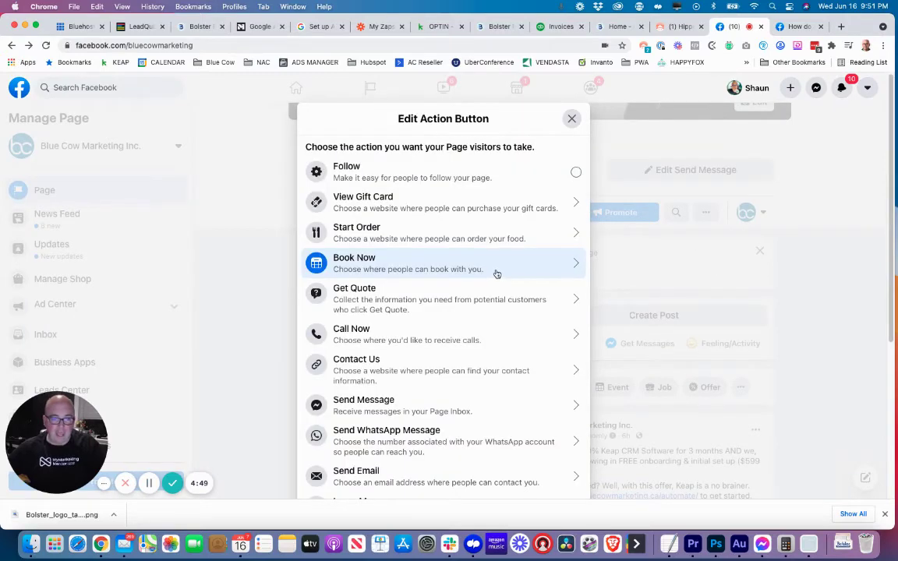
{"action": "scroll", "coordinate": [497, 274], "scroll_direction": "down", "scroll_amount": 5}
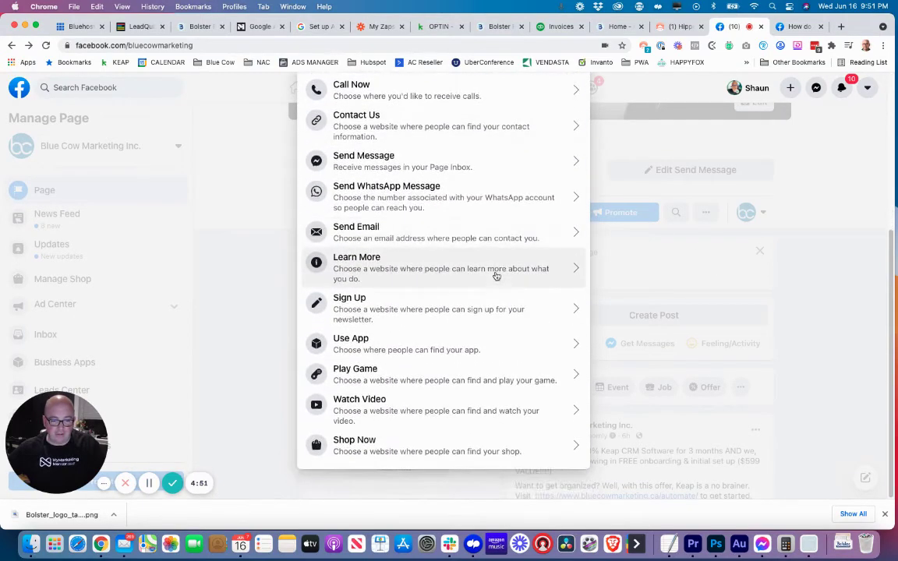
{"action": "scroll", "coordinate": [496, 274], "scroll_direction": "up", "scroll_amount": 5}
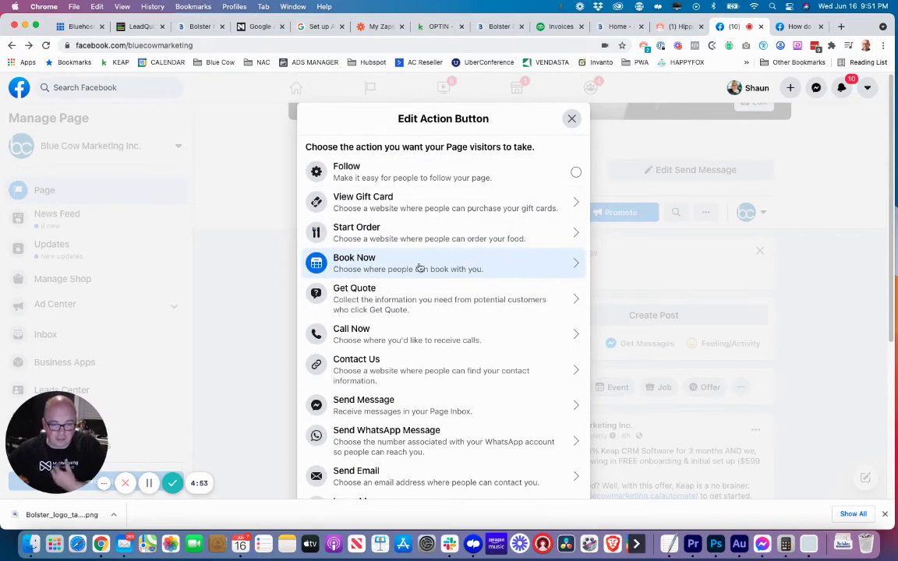
{"action": "left_click", "coordinate": [577, 267]}
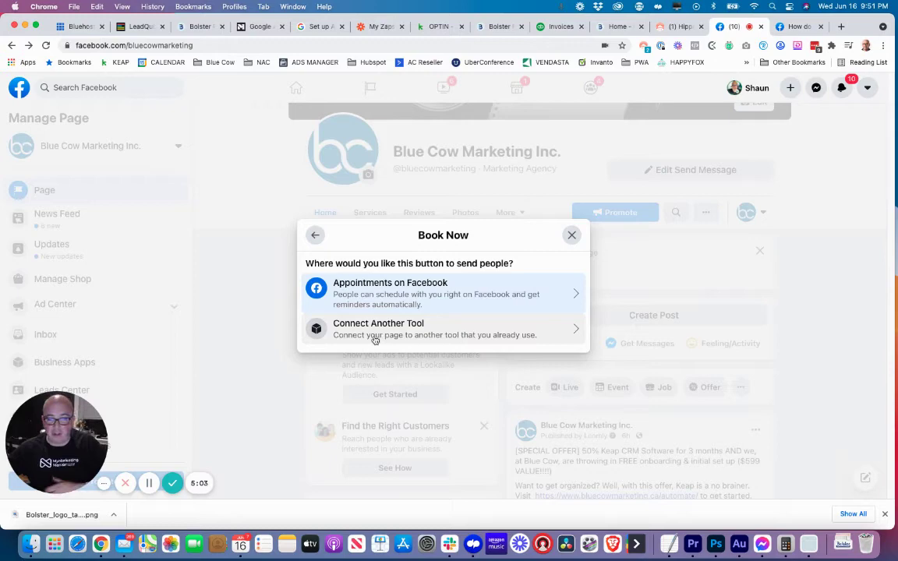
Step: Route Book Now to Appointments on Facebook and accept the Monday–Thursday availability
{"action": "left_click", "coordinate": [571, 298]}
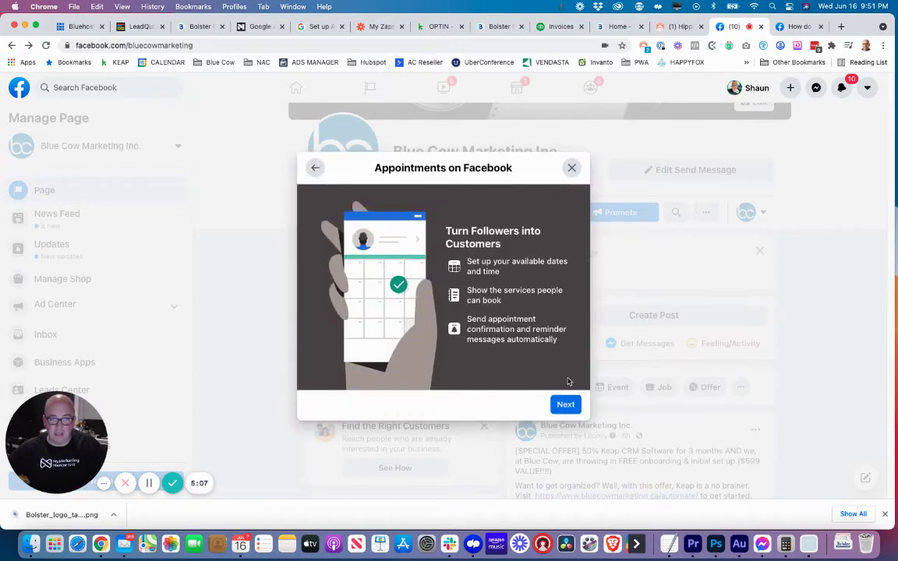
{"action": "left_click", "coordinate": [565, 403]}
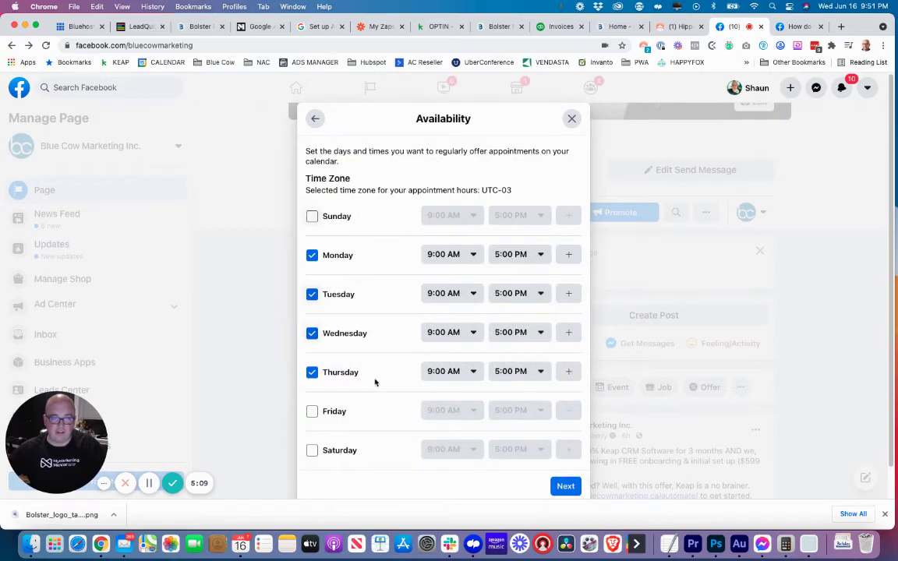
{"action": "left_click", "coordinate": [571, 487]}
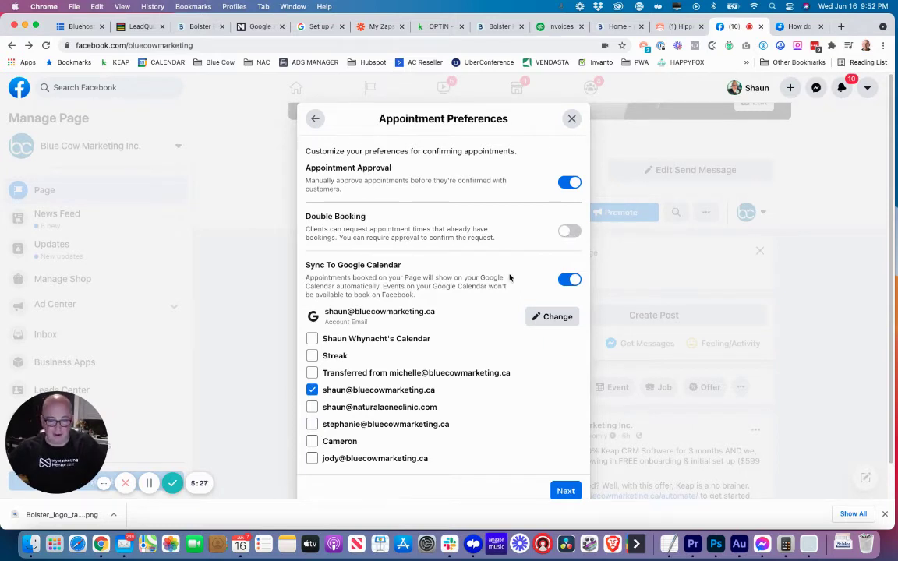
Step: Accept the appointment preferences and finish reviewing the services list
{"action": "scroll", "coordinate": [476, 273], "scroll_direction": "down", "scroll_amount": 2}
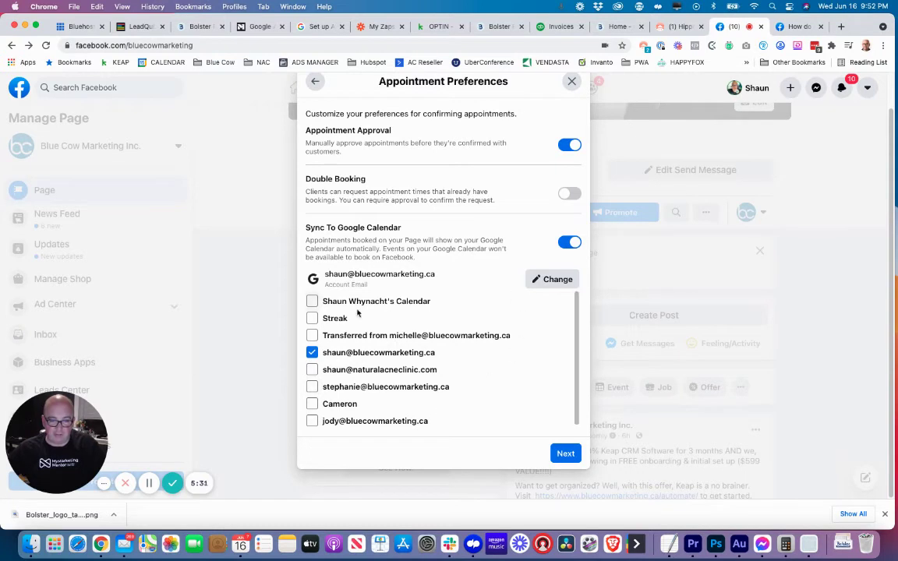
{"action": "left_click", "coordinate": [564, 453]}
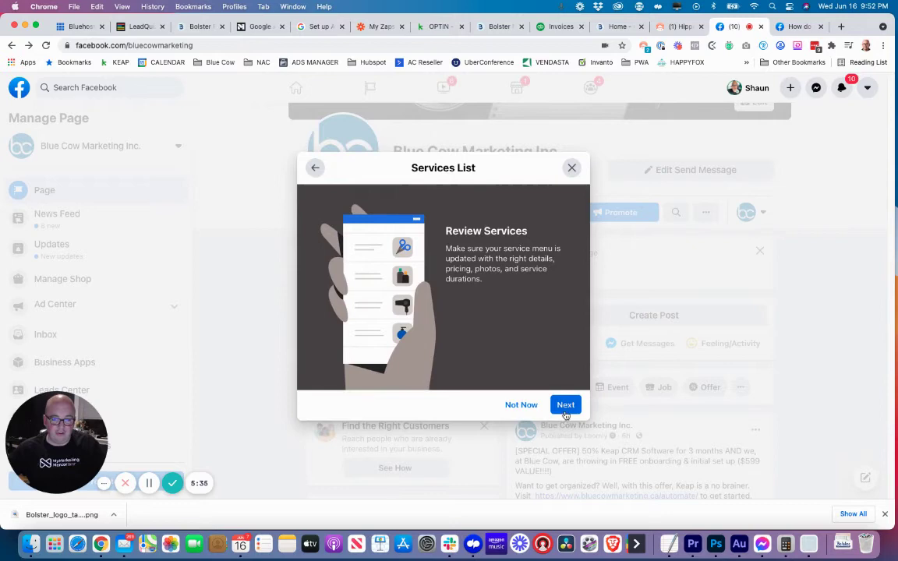
{"action": "left_click", "coordinate": [566, 405]}
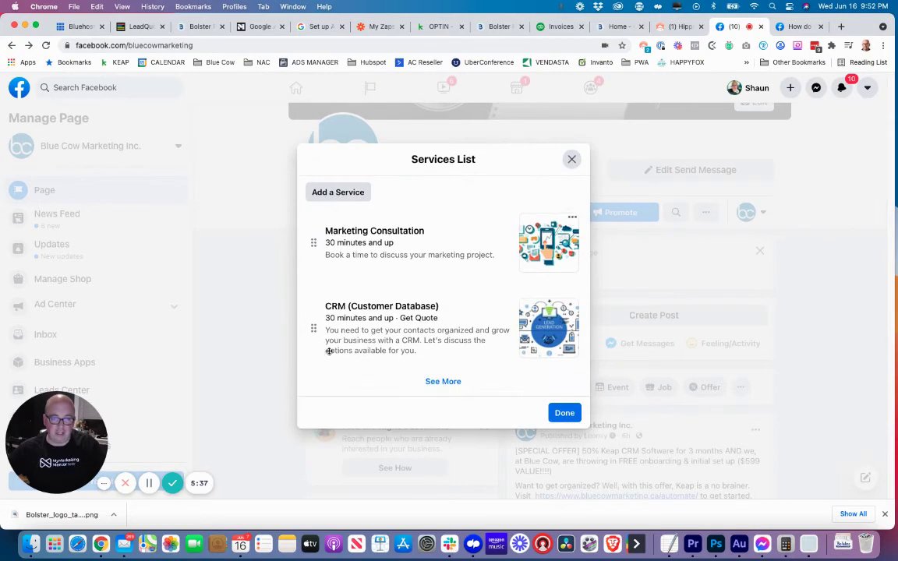
{"action": "left_click", "coordinate": [573, 421]}
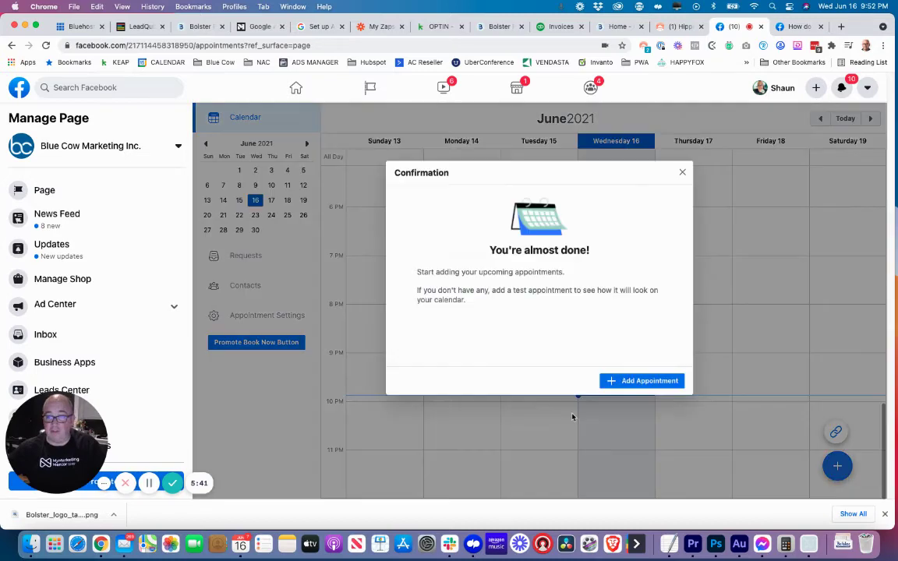
Step: Start a test Marketing Consultation appointment with a June 17 start date
{"action": "left_click", "coordinate": [635, 382]}
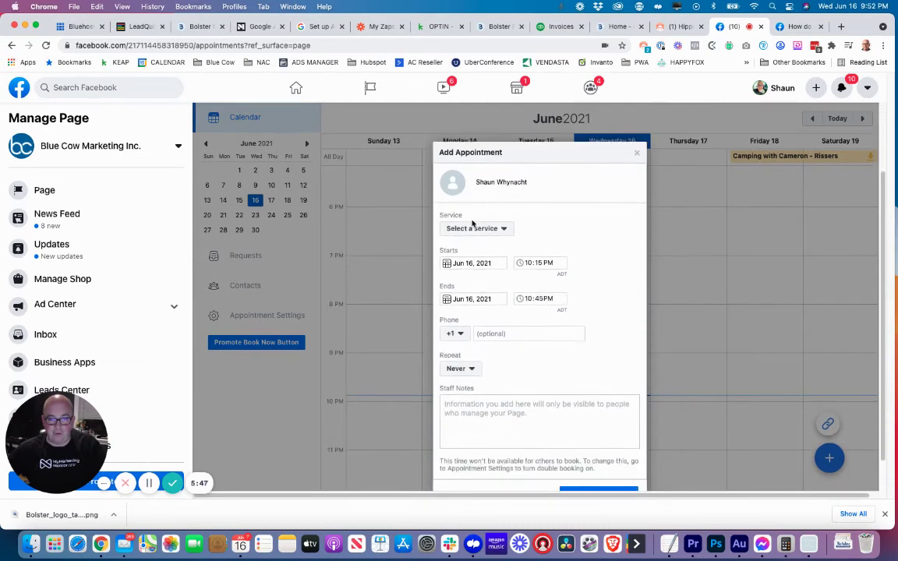
{"action": "left_click", "coordinate": [474, 227]}
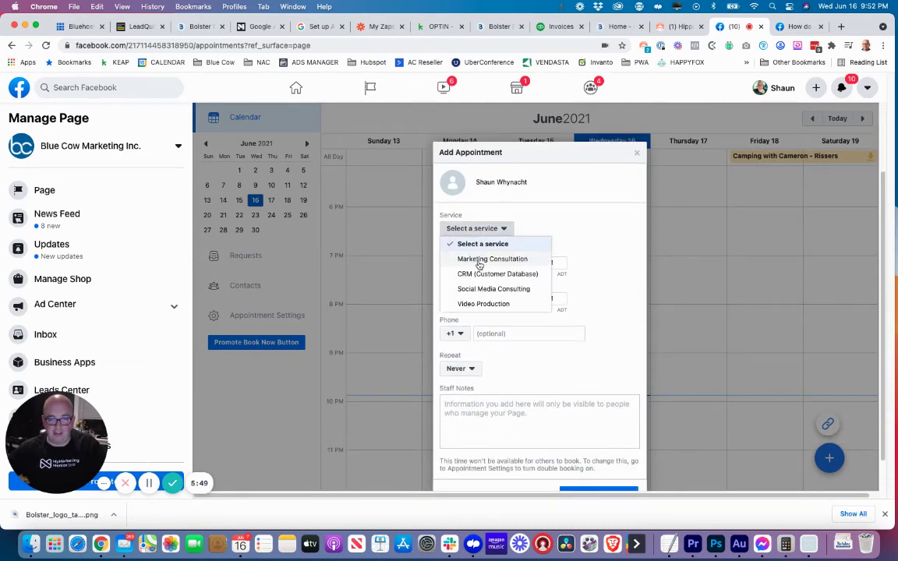
{"action": "left_click", "coordinate": [480, 261]}
{"action": "left_click", "coordinate": [470, 225]}
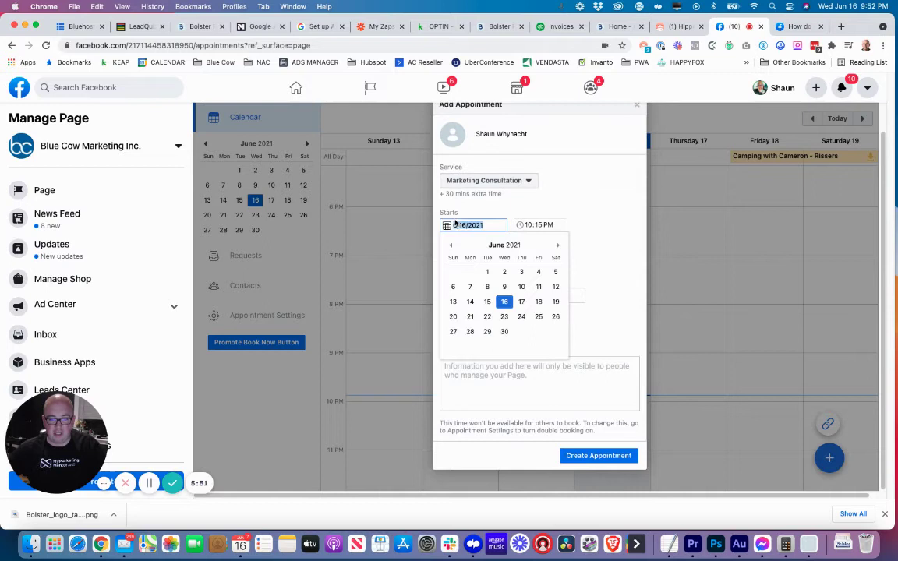
{"action": "left_click", "coordinate": [521, 302]}
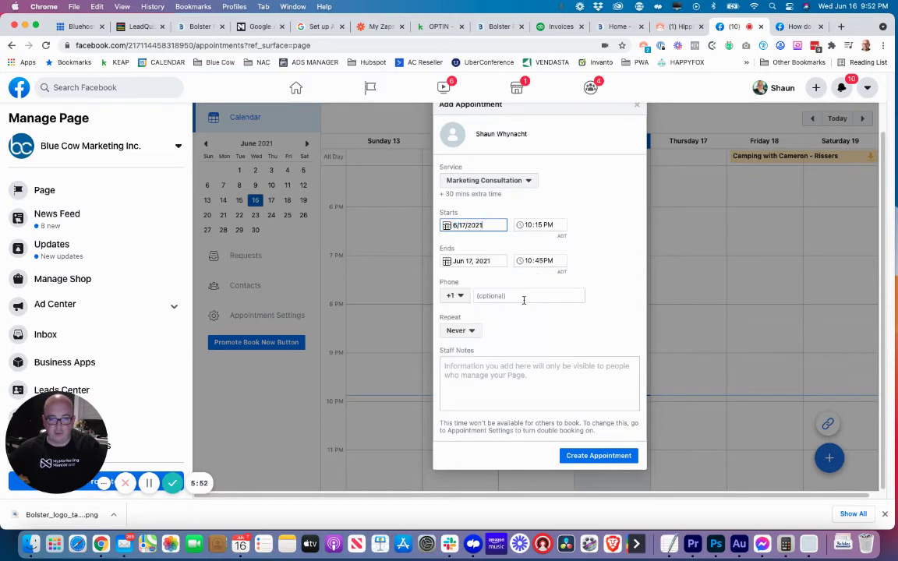
{"action": "left_click", "coordinate": [532, 226]}
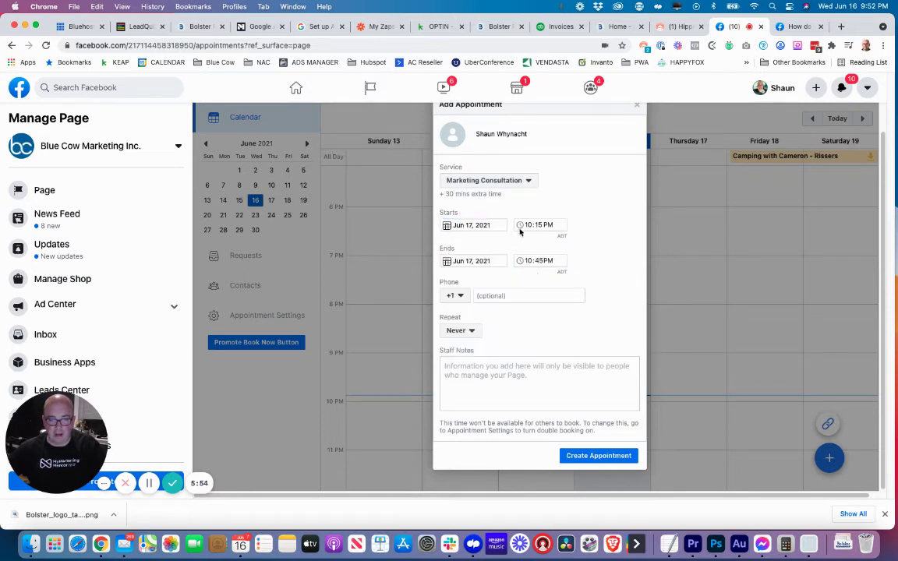
Step: Leave the phone number empty and the appointment non-repeating, then discard the test appointment
{"action": "left_click", "coordinate": [489, 299]}
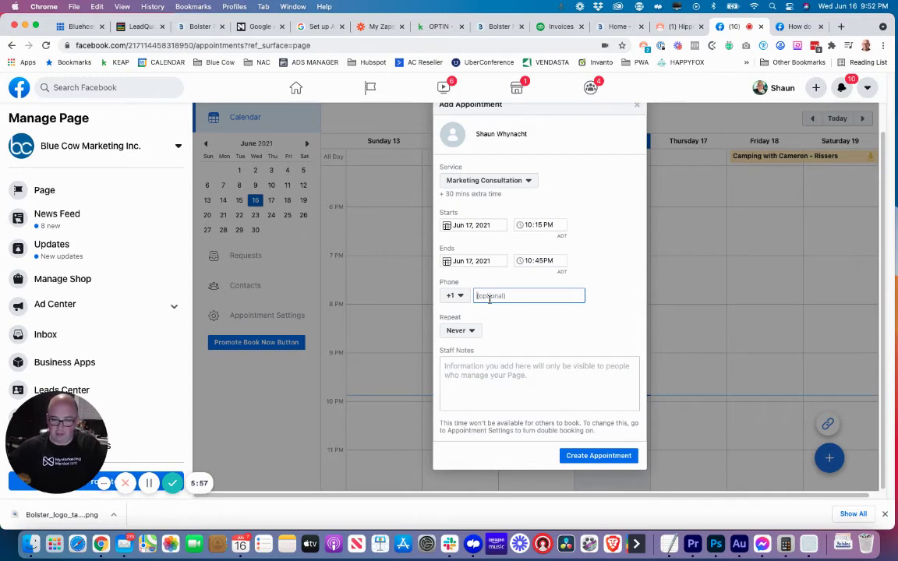
{"action": "left_click", "coordinate": [557, 321]}
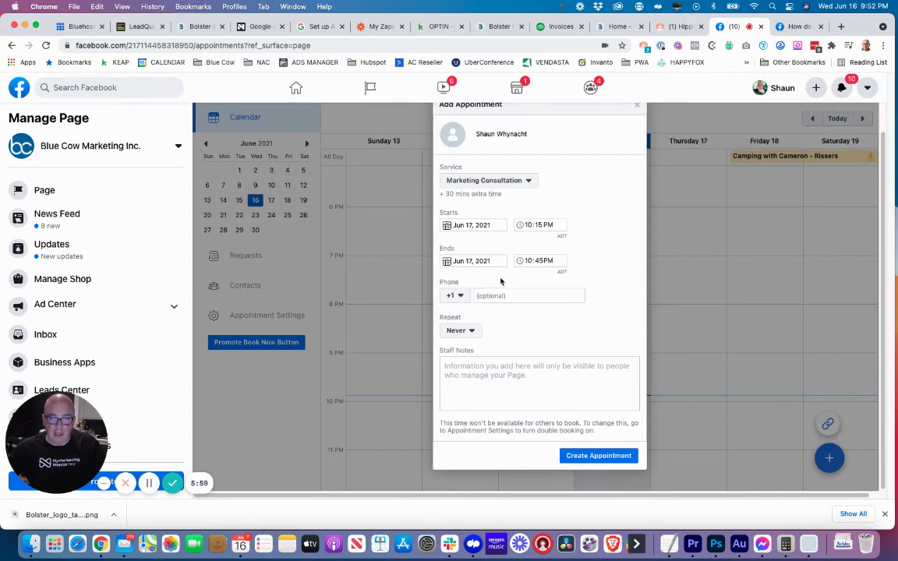
{"action": "left_click", "coordinate": [460, 331]}
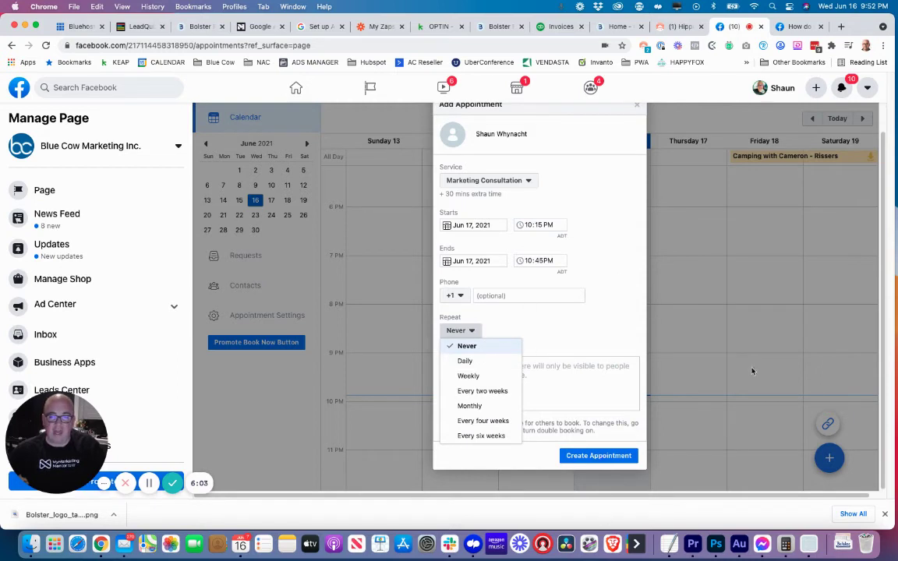
{"action": "left_click", "coordinate": [517, 461]}
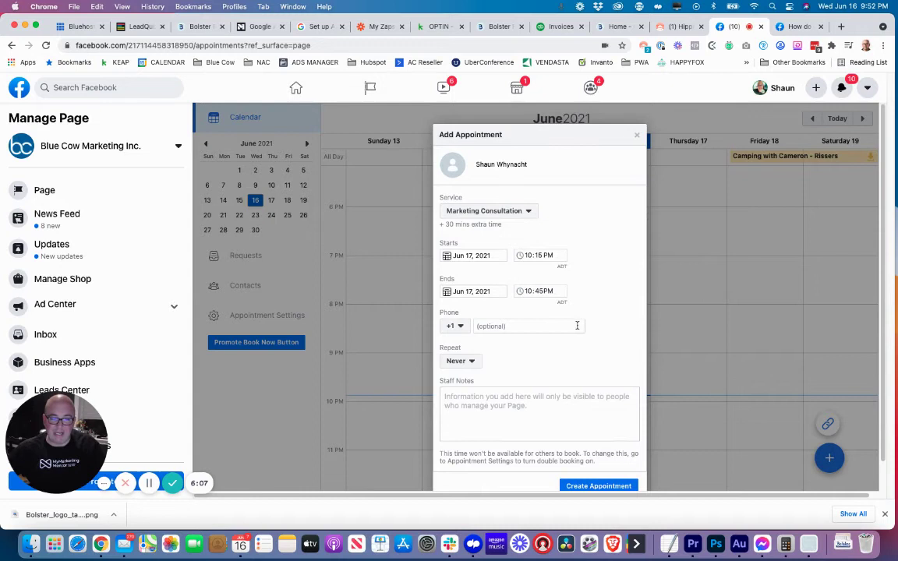
{"action": "scroll", "coordinate": [626, 426], "scroll_direction": "down", "scroll_amount": 1}
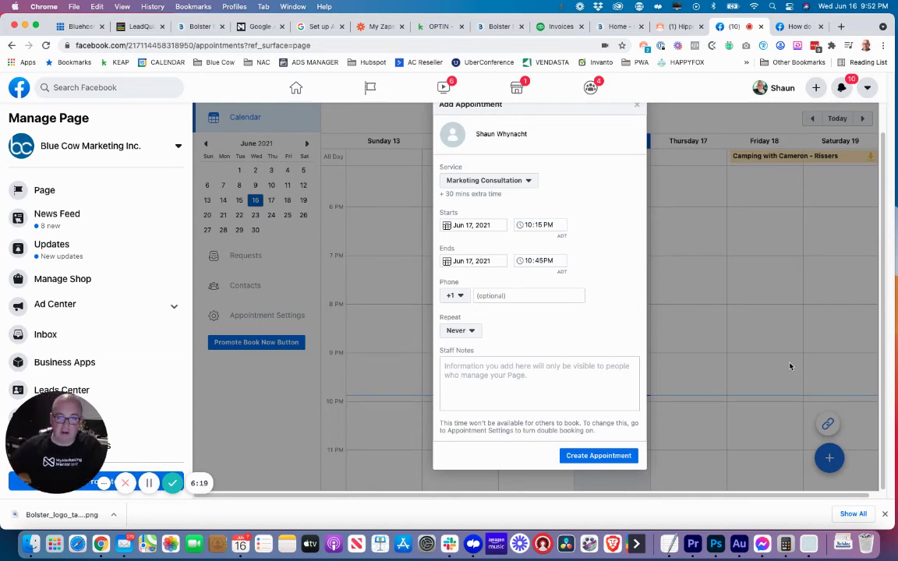
{"action": "scroll", "coordinate": [553, 169], "scroll_direction": "up", "scroll_amount": 1}
{"action": "left_click", "coordinate": [571, 123]}
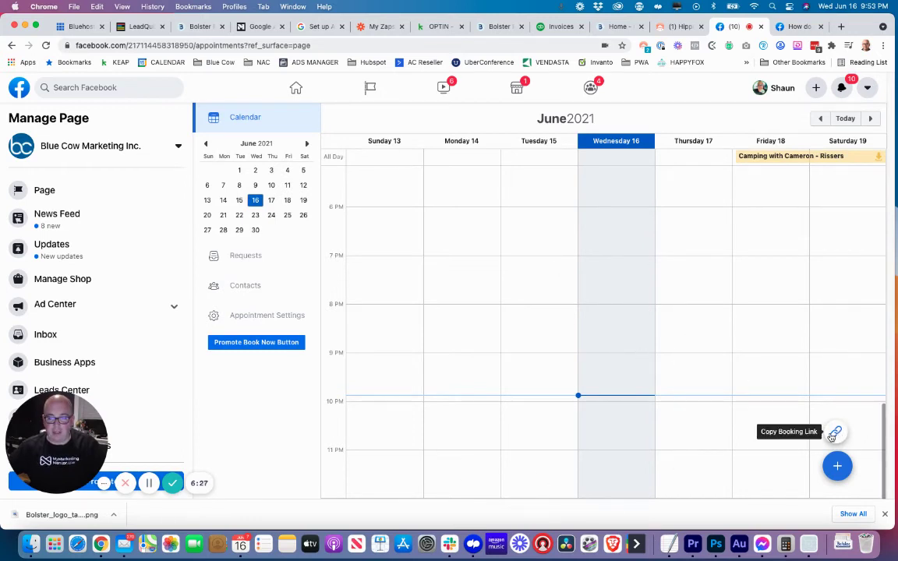
Step: Copy the booking link, load it in a new tab to view Services, then start an incognito window
{"action": "left_click", "coordinate": [833, 433]}
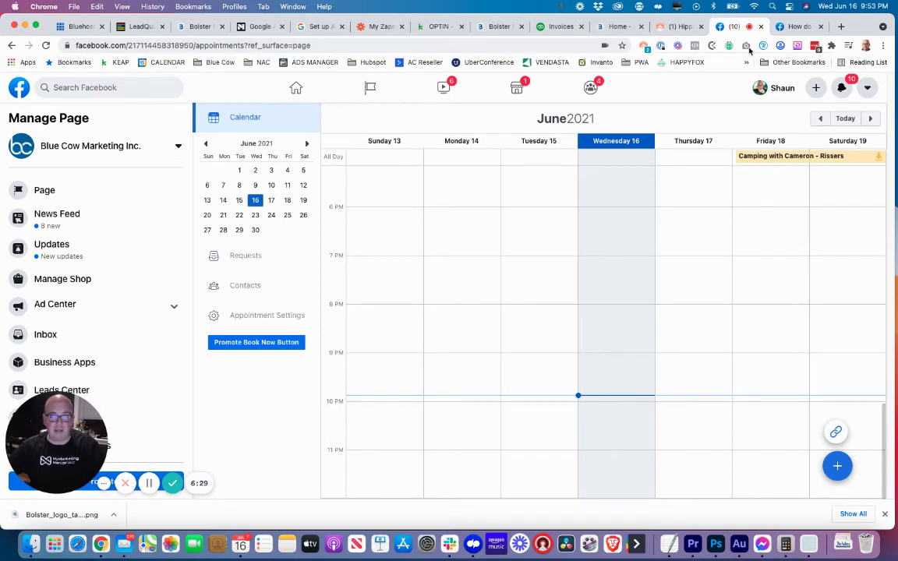
{"action": "key", "text": "super+t"}
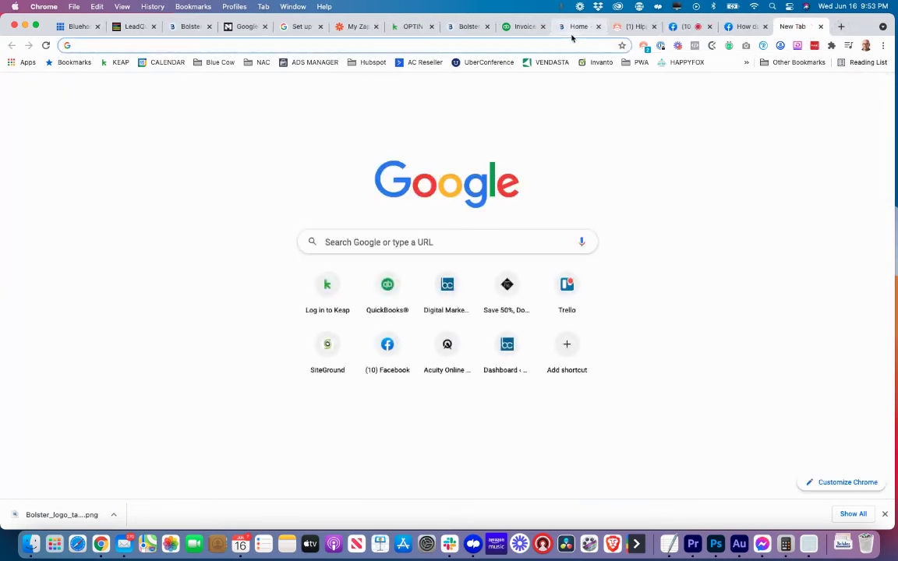
{"action": "key", "text": "super+v"}
{"action": "key", "text": "Return"}
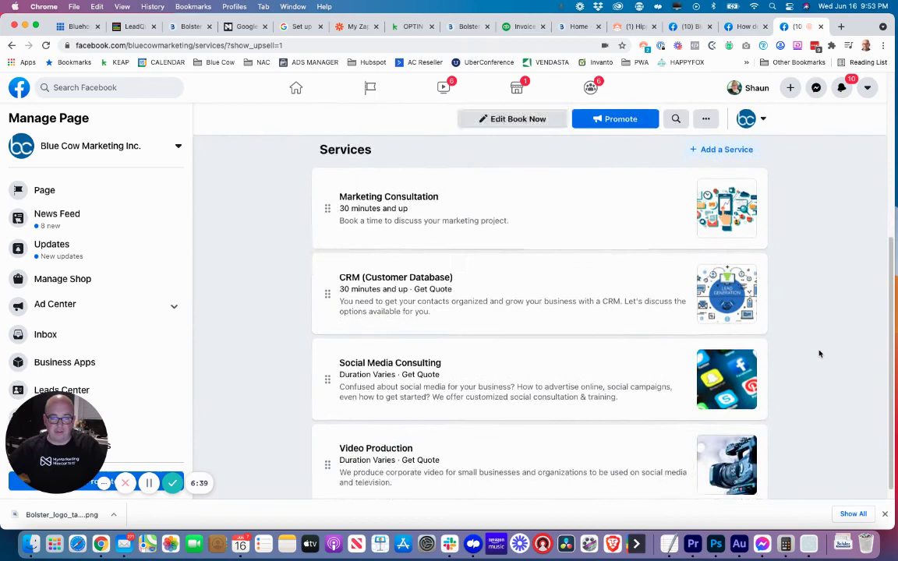
{"action": "scroll", "coordinate": [819, 354], "scroll_direction": "down", "scroll_amount": 1}
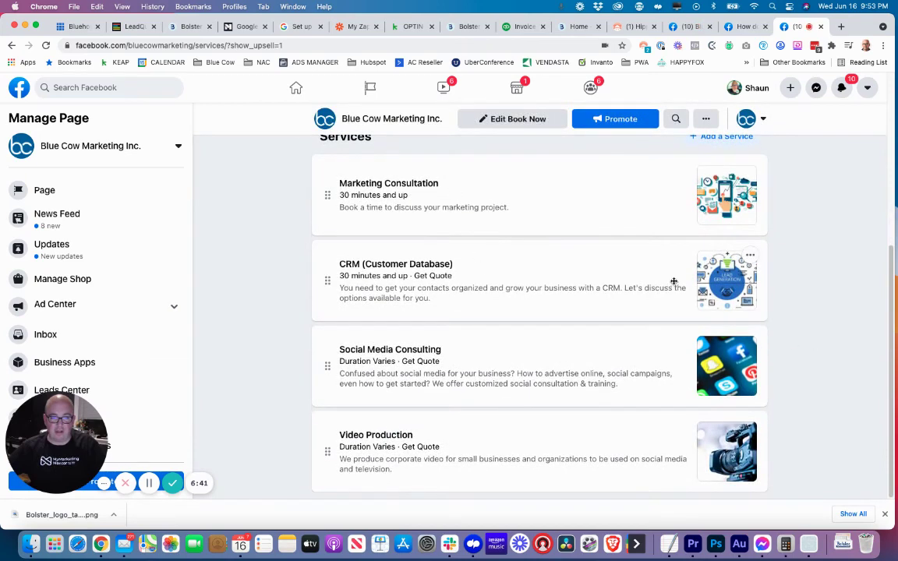
{"action": "scroll", "coordinate": [659, 232], "scroll_direction": "up", "scroll_amount": 3}
{"action": "left_click", "coordinate": [72, 8]}
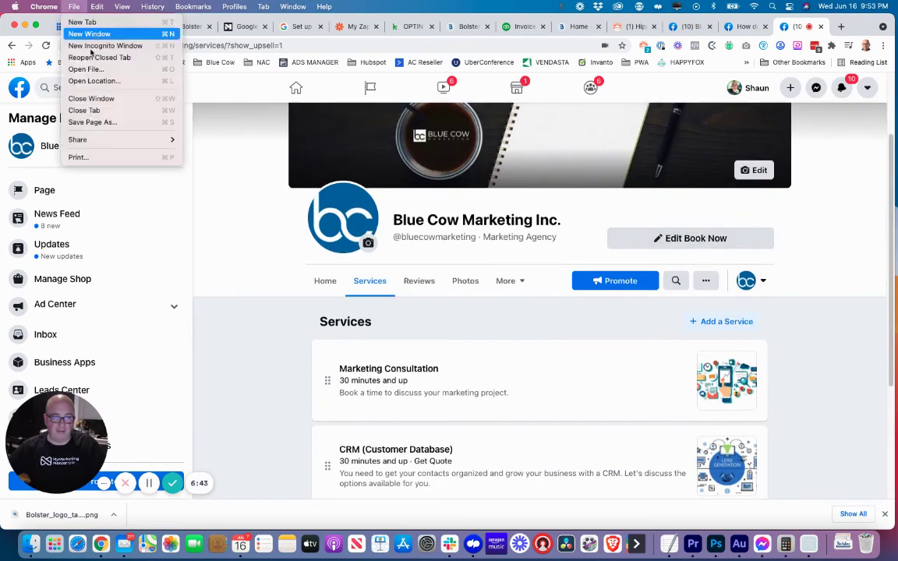
Step: Load the pasted booking link in a private window as a visitor and choose Marketing Consultation
{"action": "left_click", "coordinate": [97, 45]}
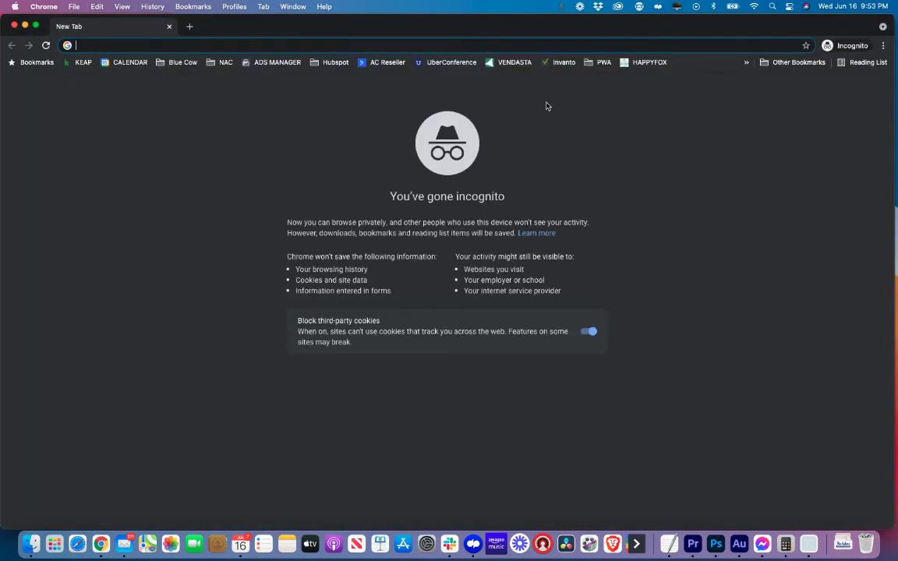
{"action": "key", "text": "super+v"}
{"action": "key", "text": "Return"}
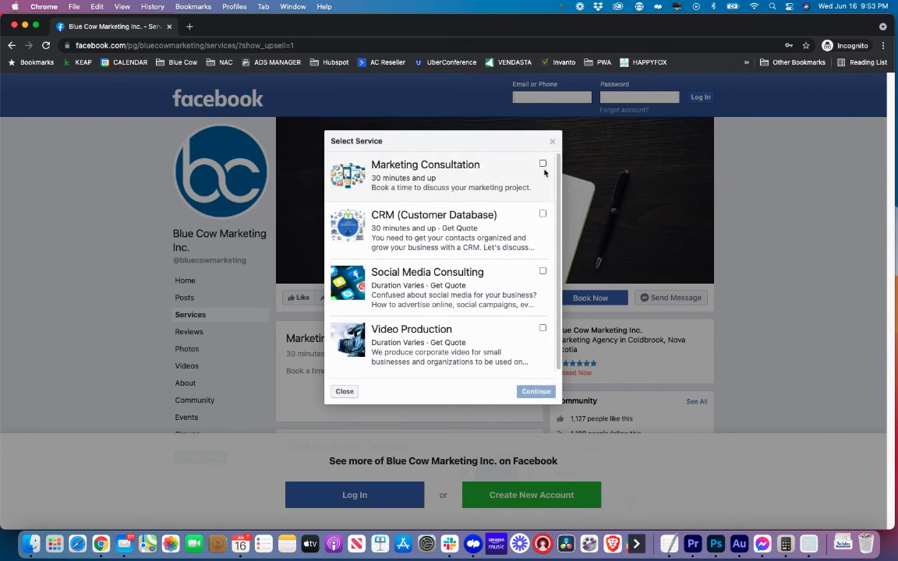
{"action": "left_click", "coordinate": [543, 164]}
{"action": "left_click", "coordinate": [536, 391]}
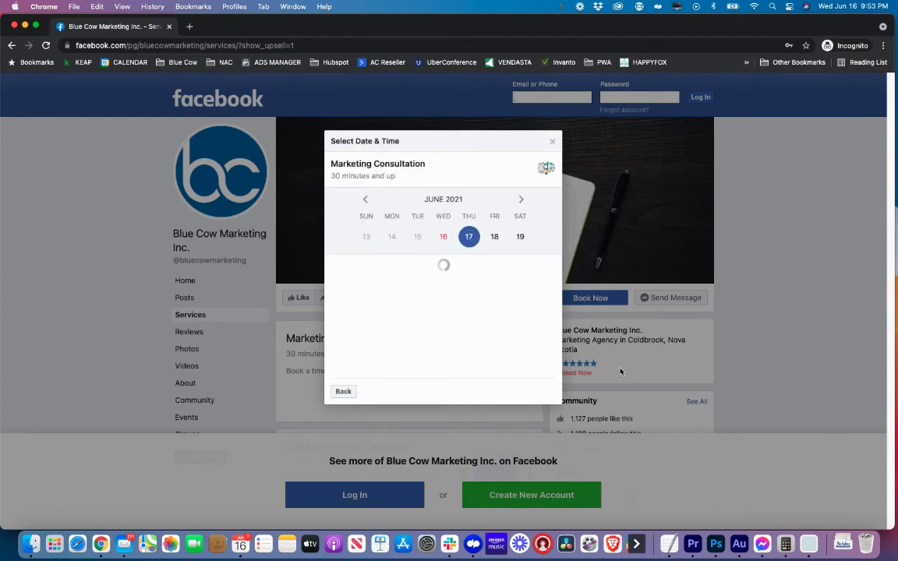
Step: Compare availability across days, pick Thursday June 17 at 11:00 AM, then close the request form
{"action": "left_click", "coordinate": [493, 237]}
{"action": "left_click", "coordinate": [444, 237]}
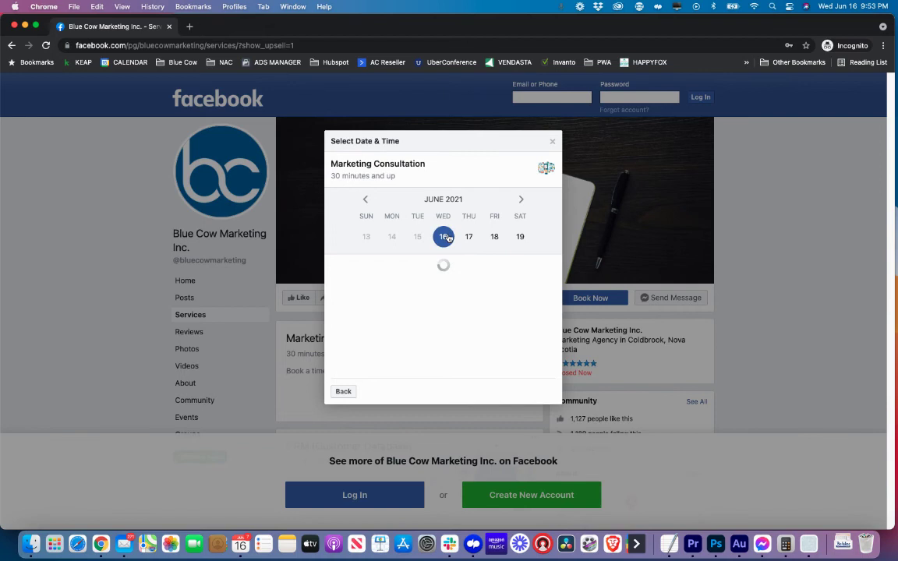
{"action": "left_click", "coordinate": [493, 237]}
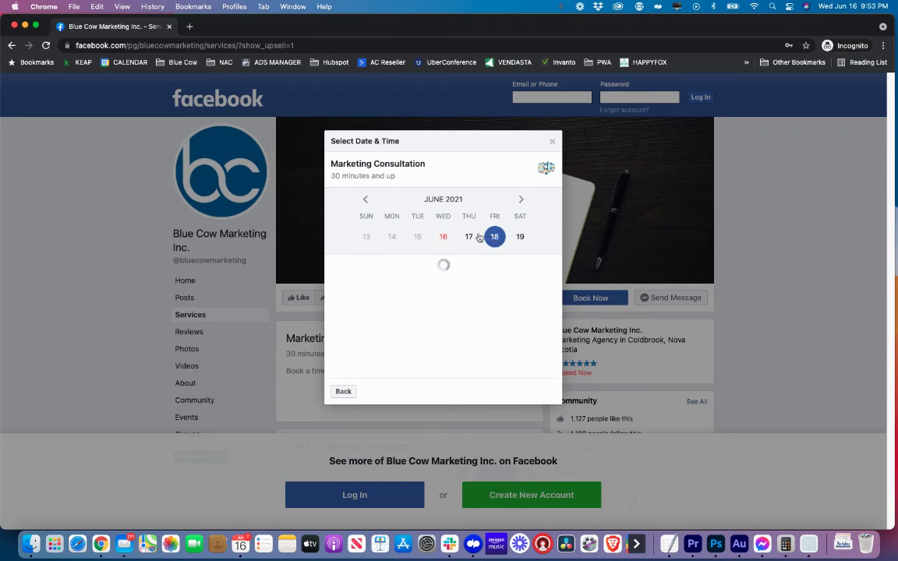
{"action": "left_click", "coordinate": [472, 237]}
{"action": "left_click", "coordinate": [434, 291]}
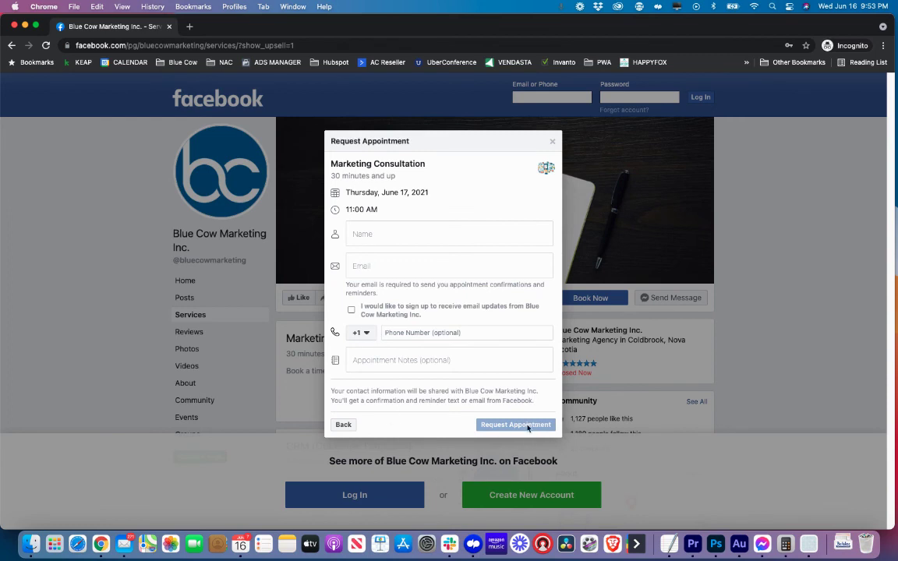
{"action": "left_click", "coordinate": [553, 143]}
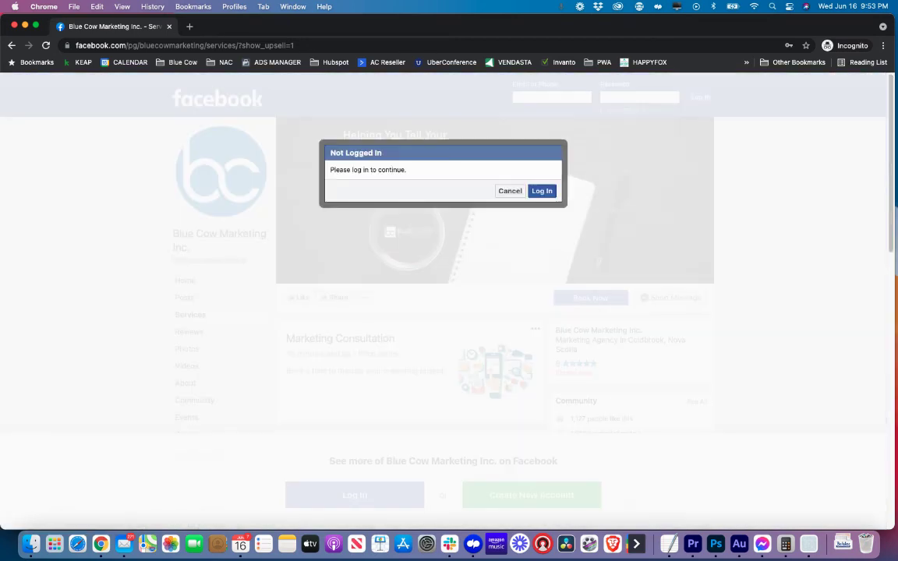
Step: Close the incognito visitor window, returning to Blue Cow Marketing Inc.'s Services tab with Marketing Consultation and CRM
{"action": "left_click", "coordinate": [14, 26]}
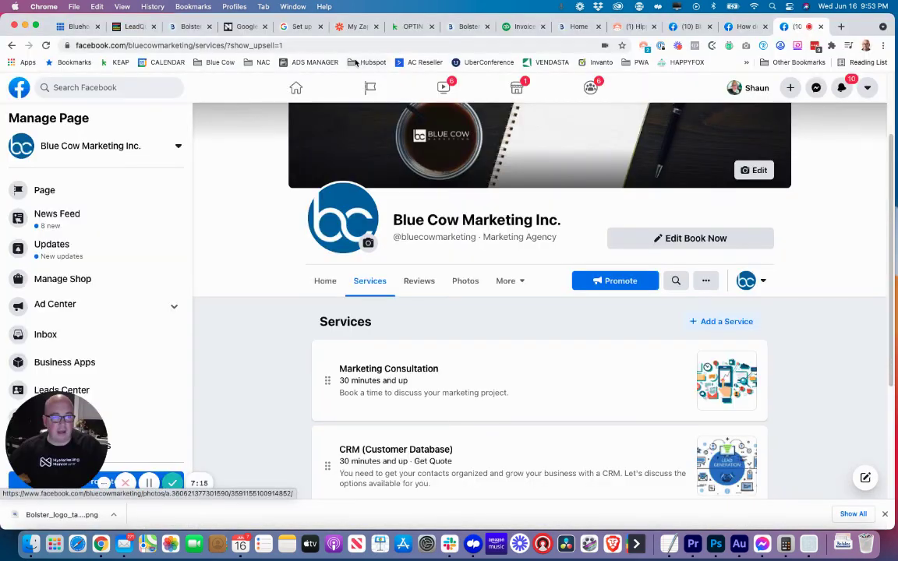